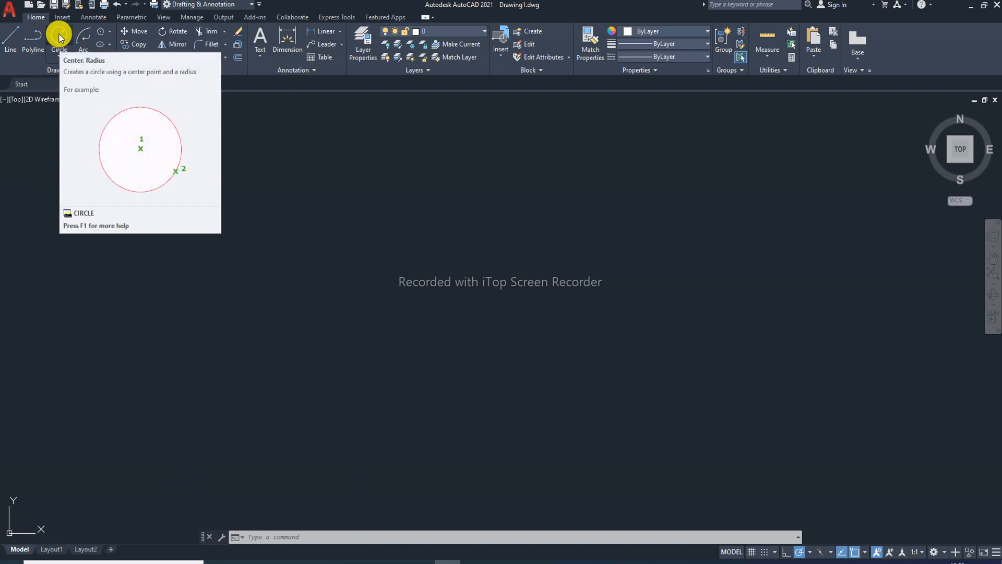
Step: Draw a circle by center and radius in the left part of the empty drawing area
left_click(60, 37)
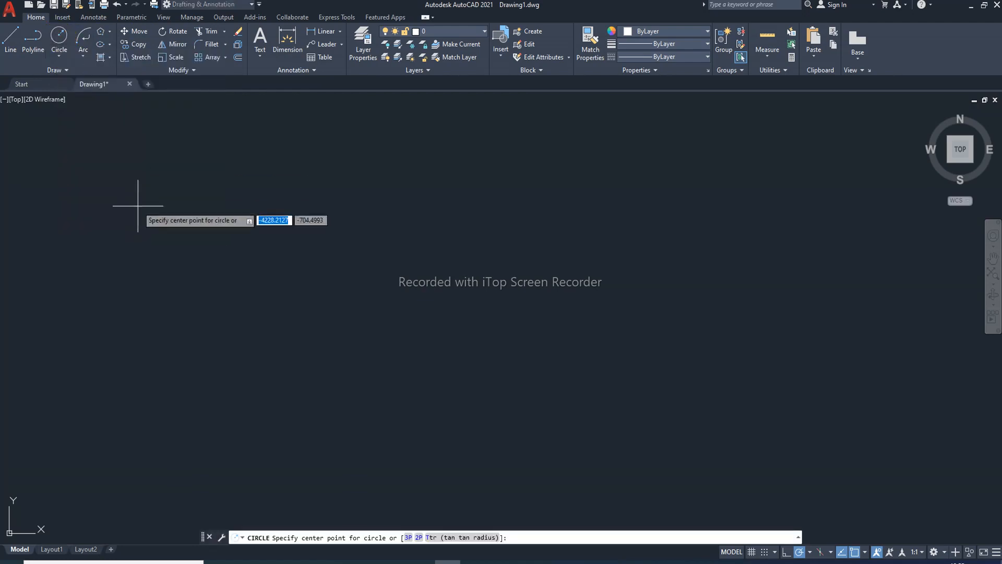
left_click(171, 264)
left_click(186, 218)
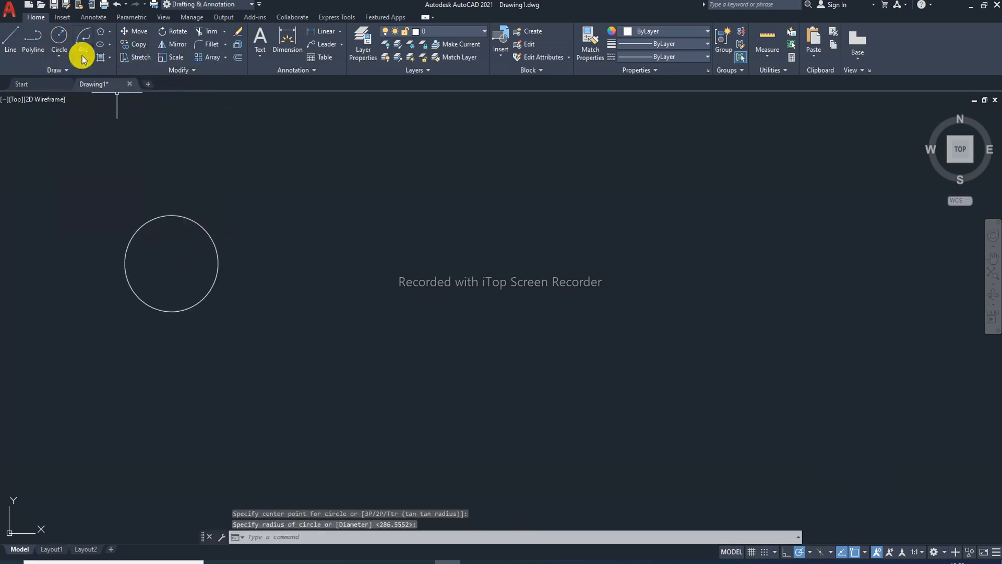
Step: Draw a rectangle by two opposite corners to the right of the circle, near the middle of the drawing area
left_click(109, 31)
left_click(128, 50)
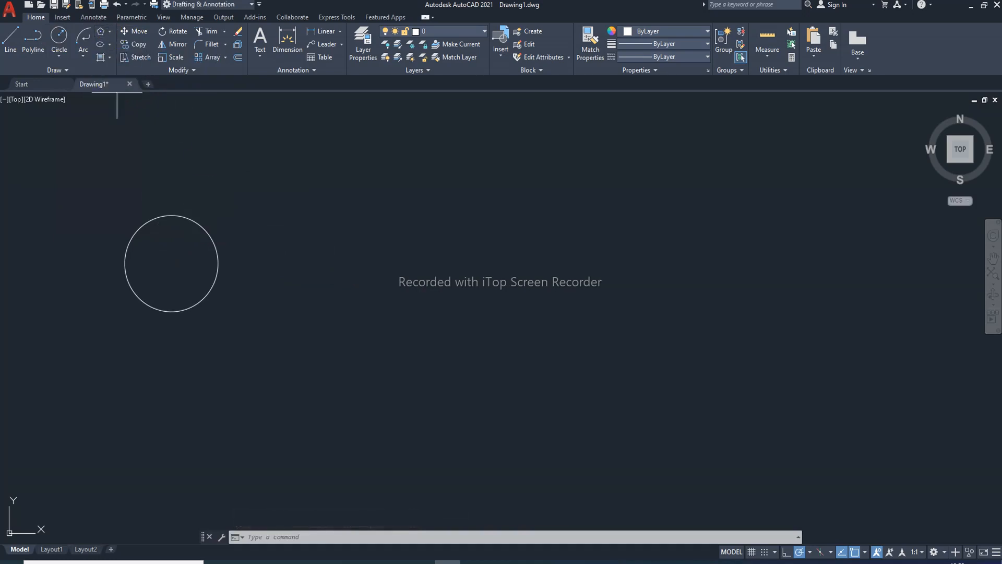
left_click(413, 207)
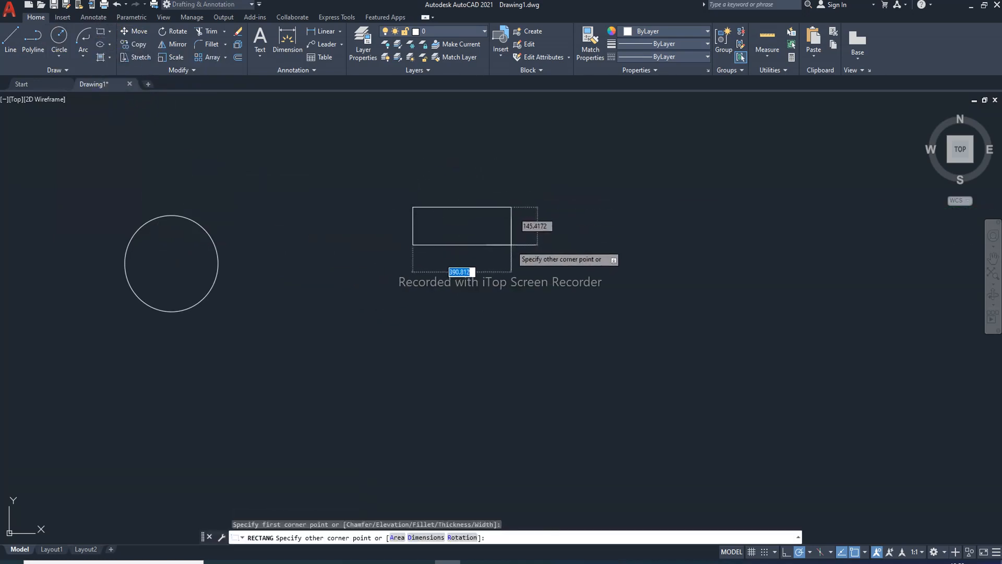
left_click(514, 282)
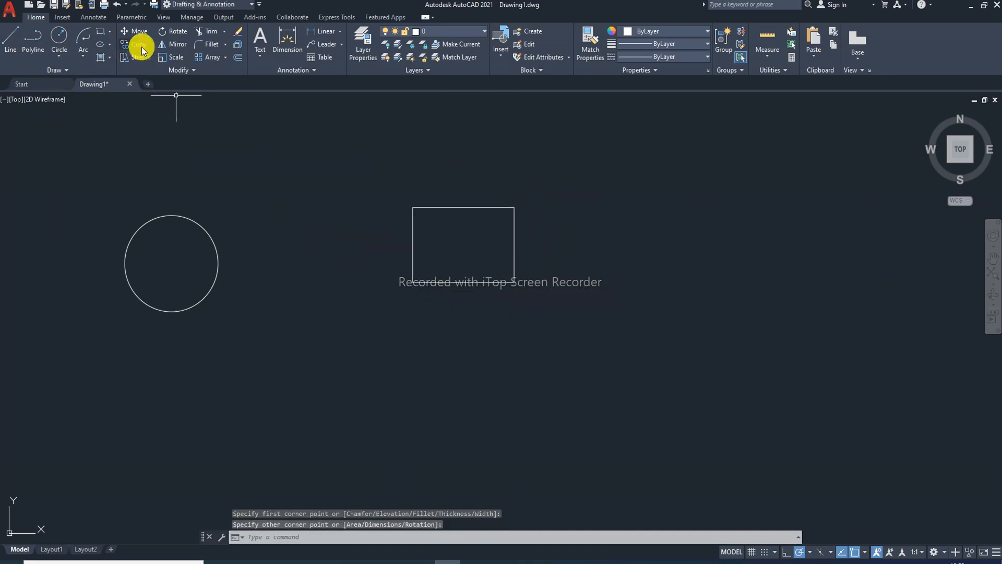
Step: Draw a five-sided polygon inscribed in a circle to the right of the rectangle, with one vertex pointing straight up
left_click(108, 33)
left_click(118, 71)
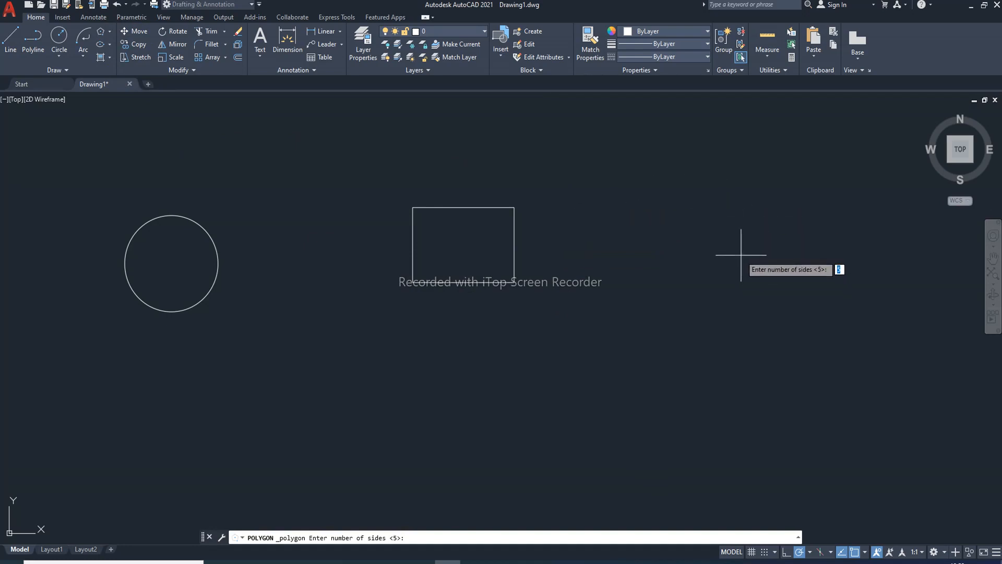
key("Return")
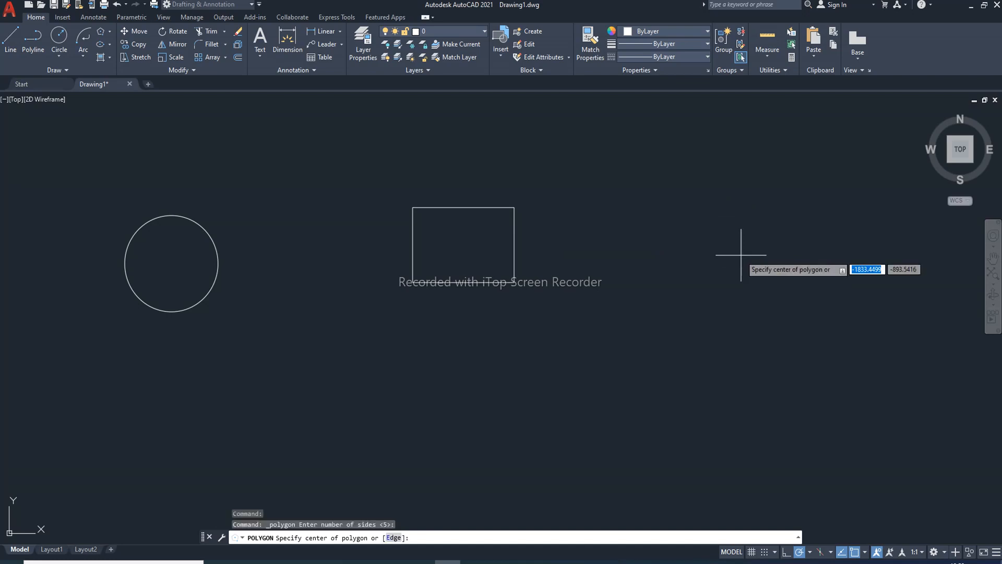
left_click(727, 268)
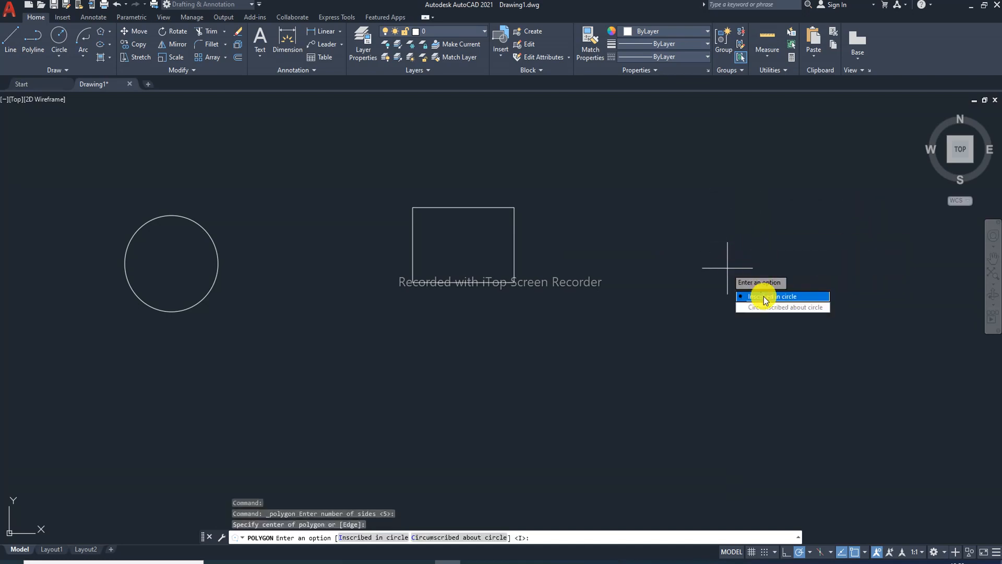
left_click(758, 296)
left_click(730, 211)
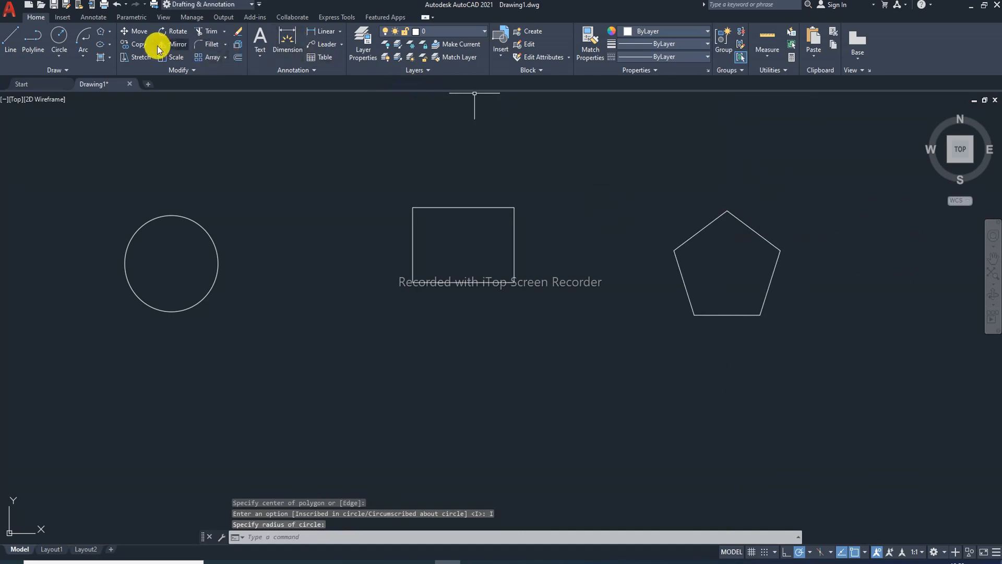
Step: Draw a vertical line just right of the circle, extending above and below it
left_click(10, 37)
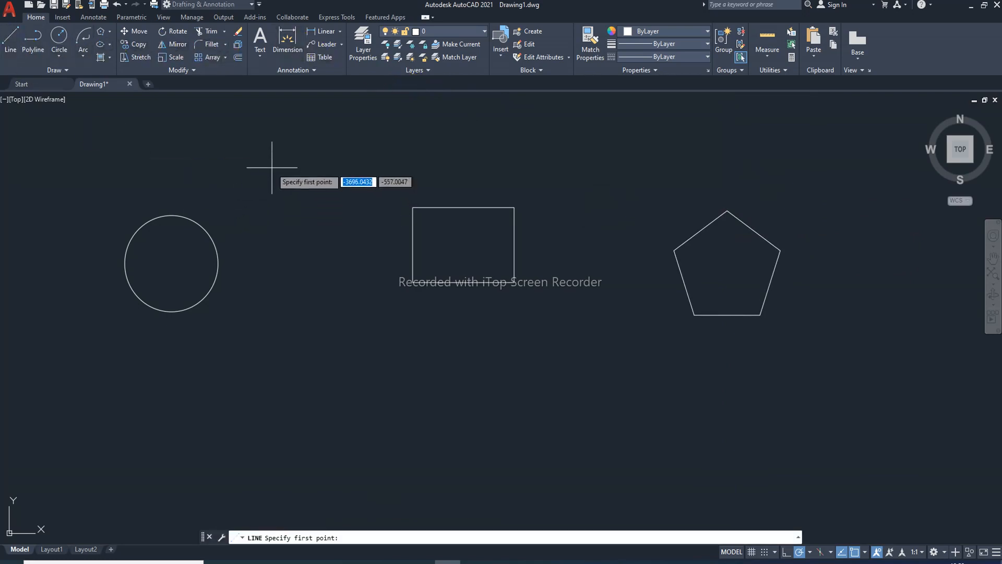
left_click(244, 159)
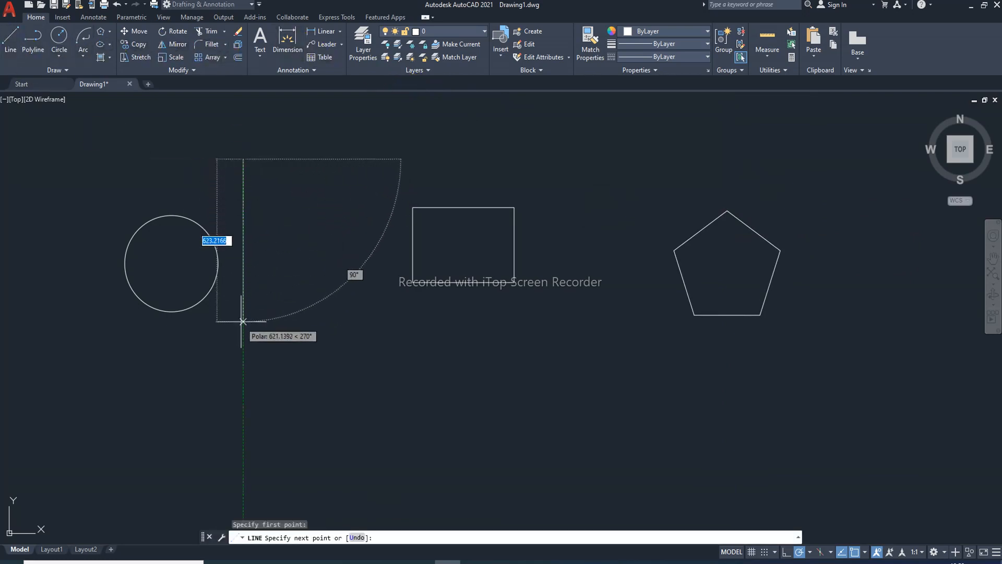
left_click(243, 357)
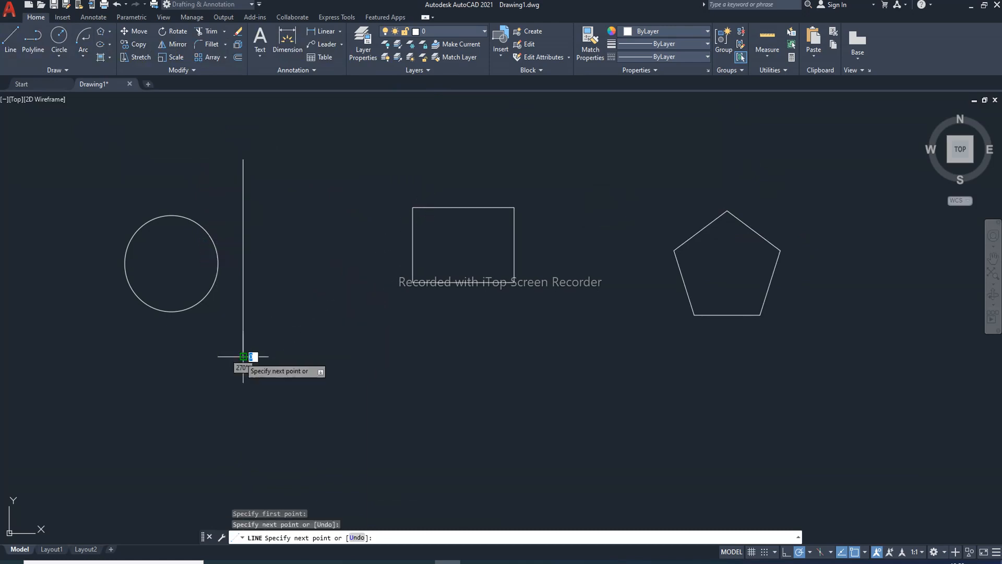
right_click(289, 265)
left_click(292, 270)
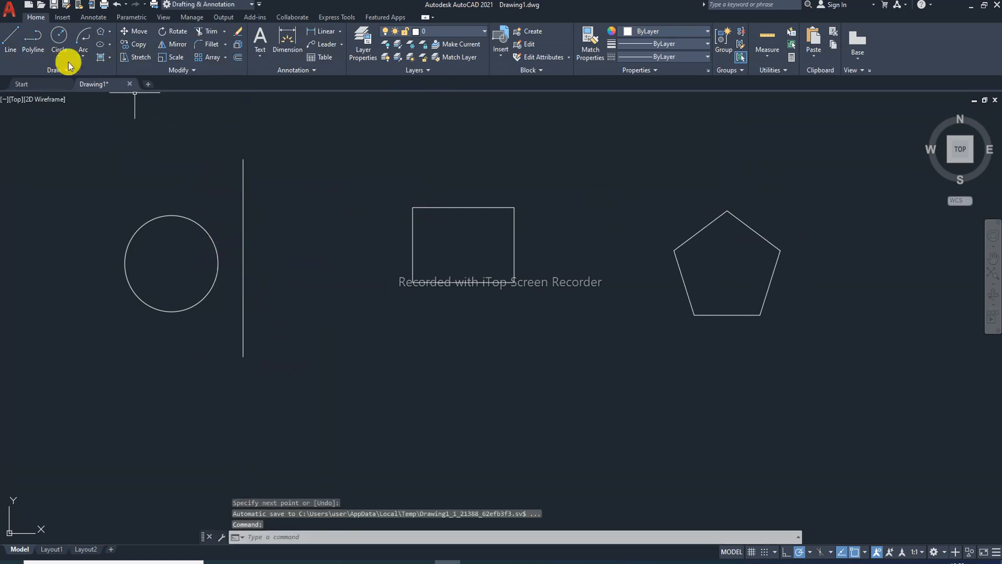
Step: Draw a vertical line between the rectangle and the pentagon, extending above and below the rectangle
left_click(10, 37)
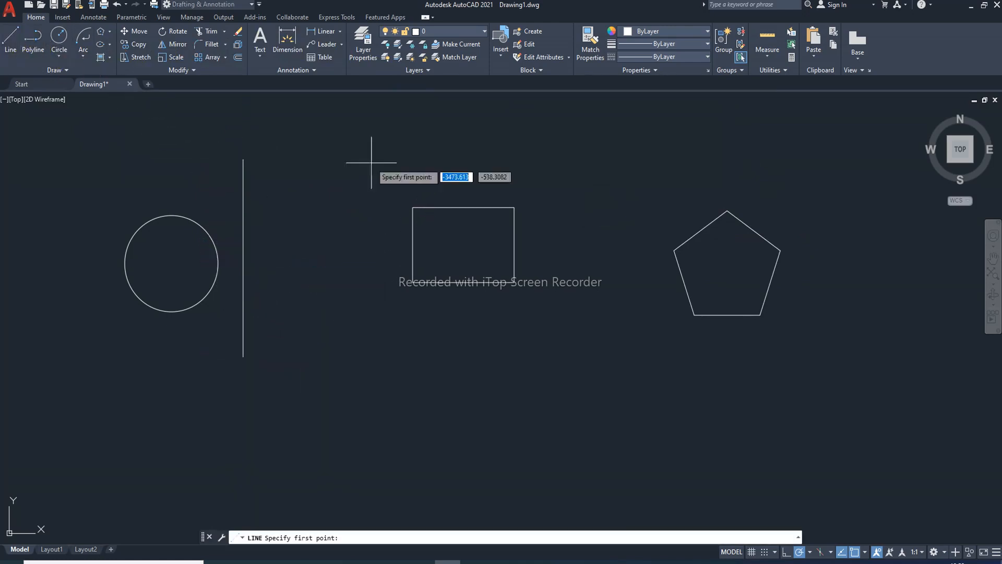
left_click(560, 153)
left_click(561, 350)
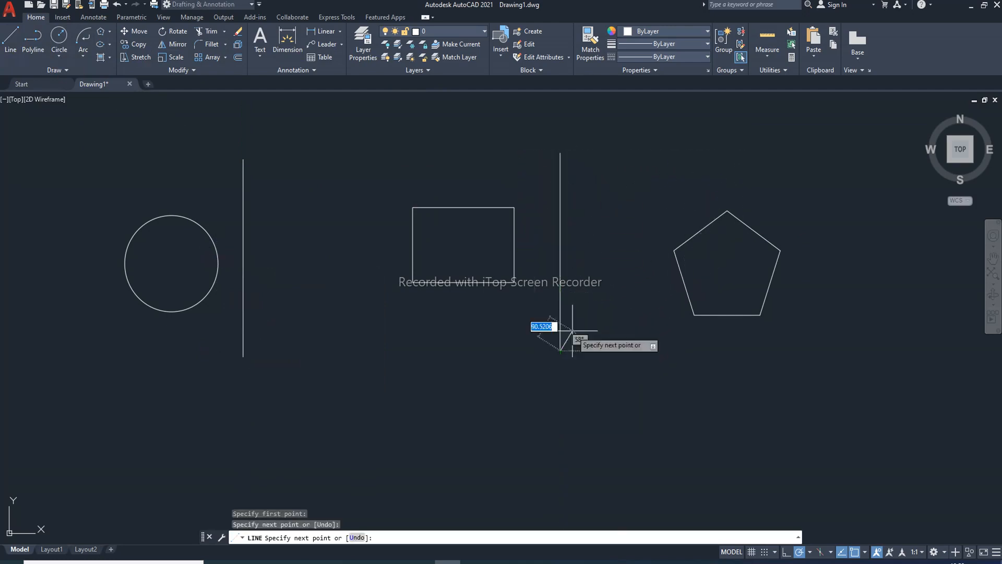
right_click(604, 232)
left_click(616, 240)
left_click(260, 57)
Step: Draw a vertical line to the right of the pentagon, extending above and below it
left_click(11, 35)
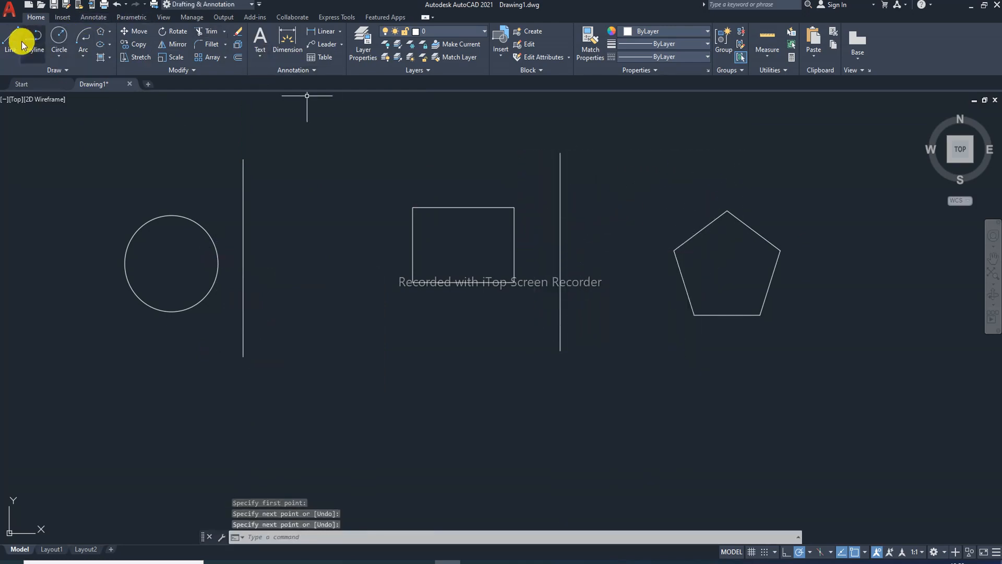
left_click(829, 154)
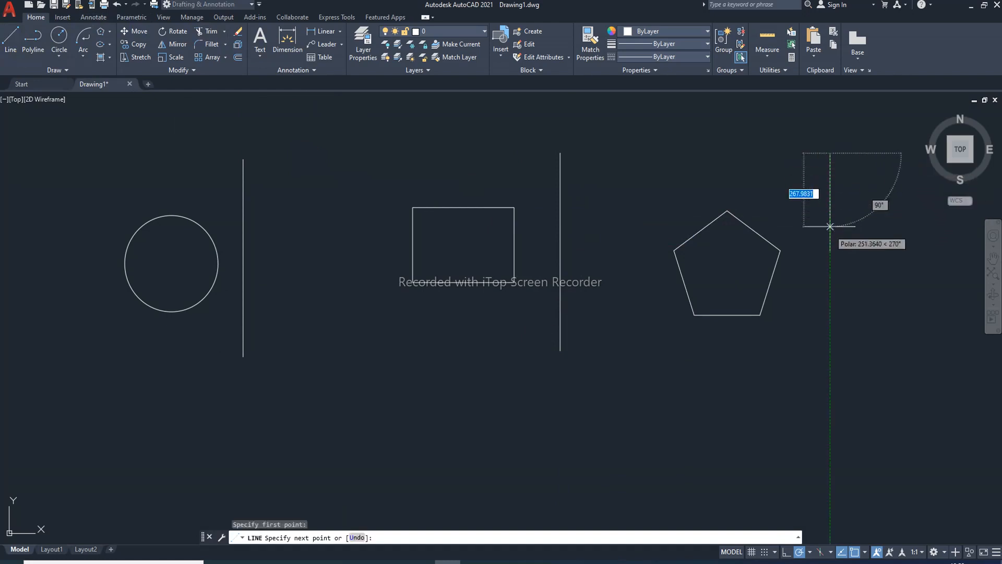
left_click(829, 338)
right_click(848, 279)
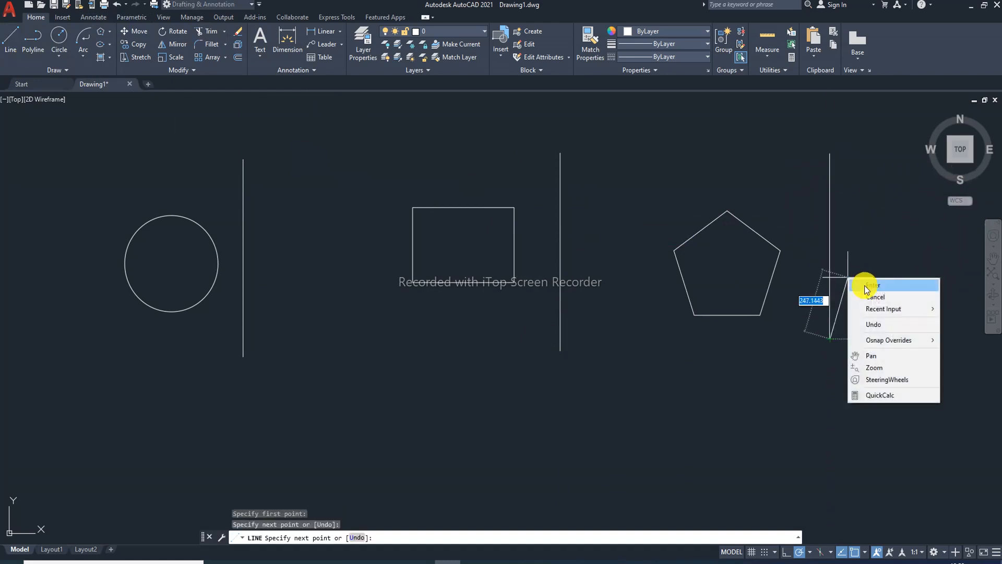
left_click(866, 285)
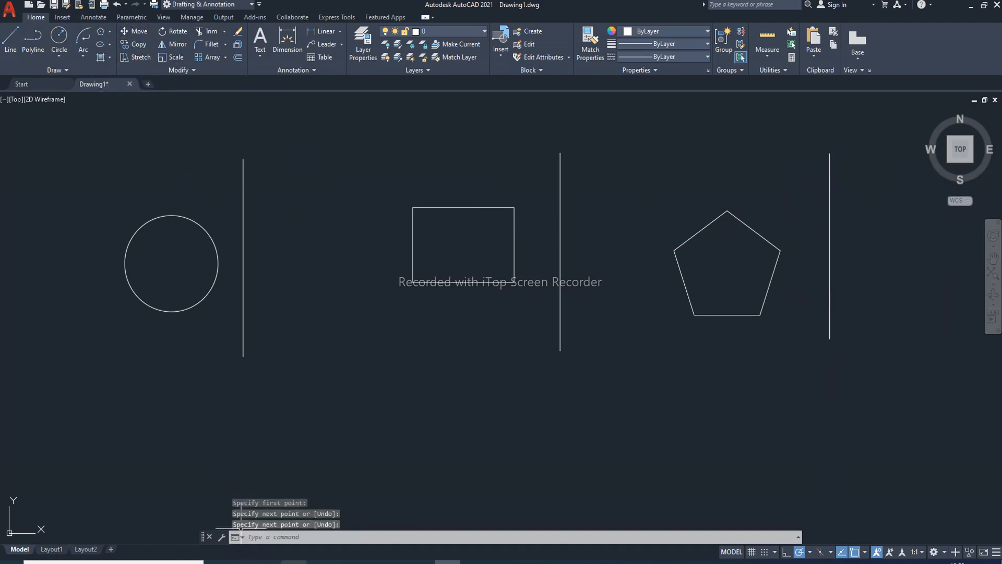
Step: Switch to the lecture PDF in the browser to view its command list, and return to the AutoCAD drawing
left_click(264, 561)
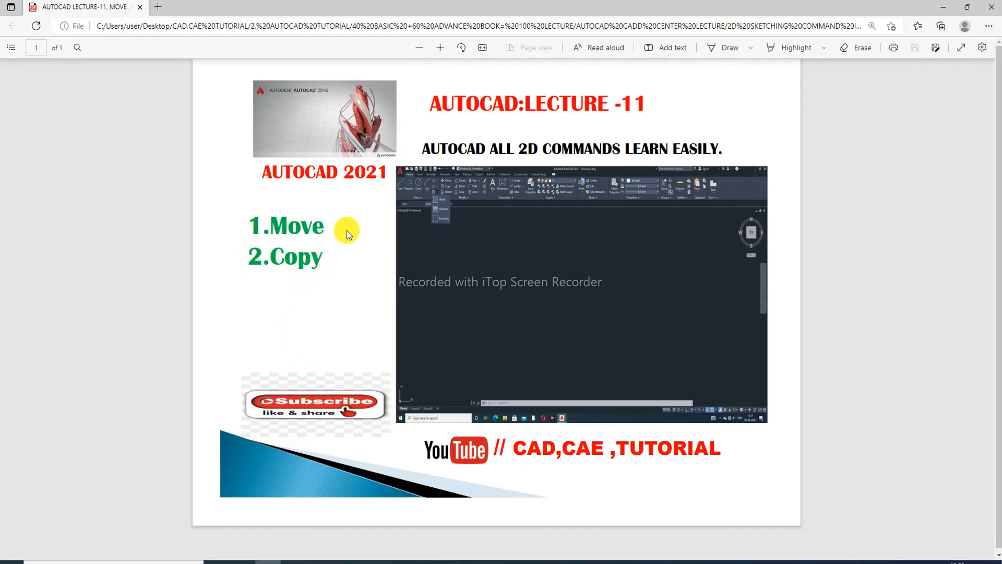
left_click(447, 561)
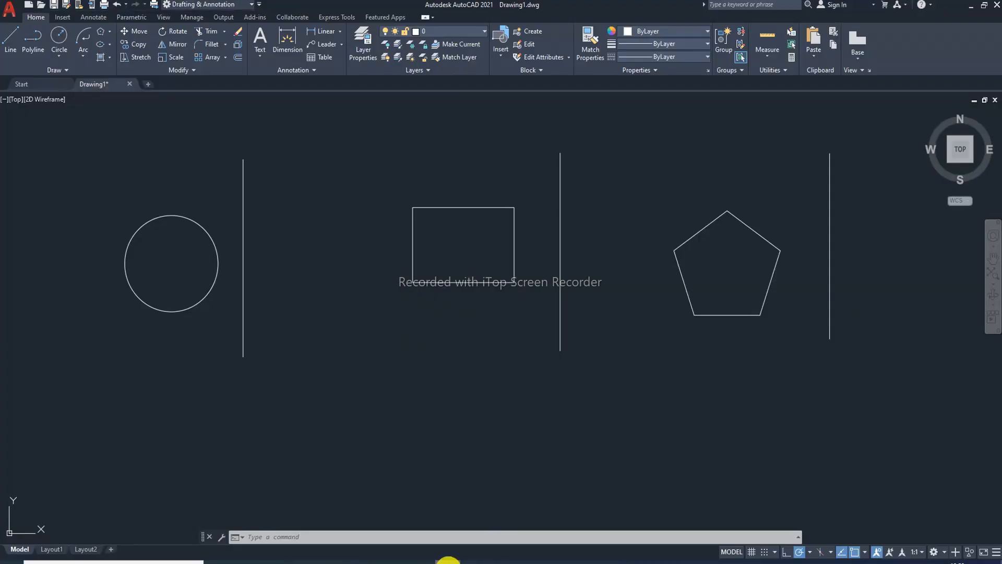
Step: Move the circle straight down, using the adjacent line's upper endpoint as base point and its lower endpoint as second point
left_click(137, 33)
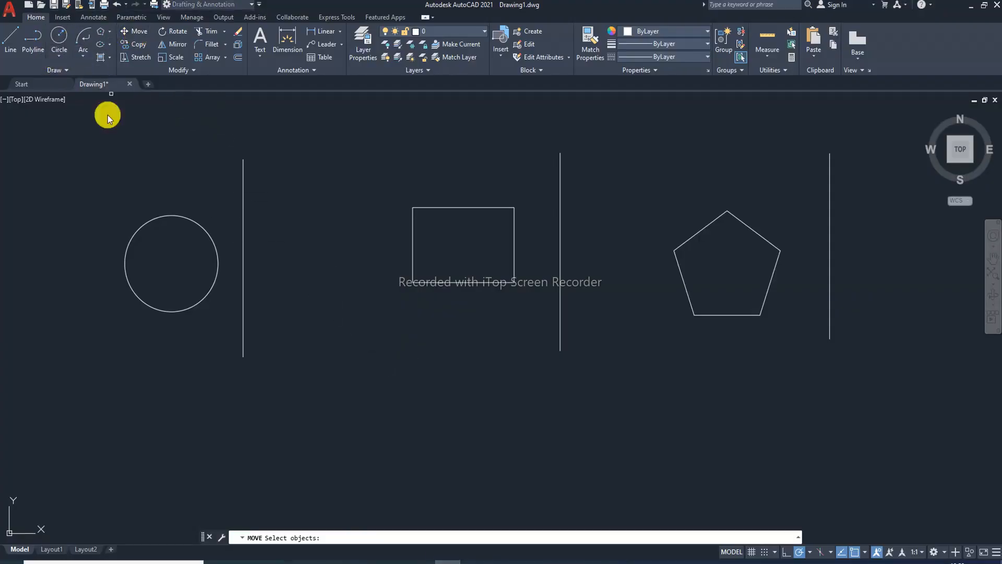
left_click(181, 215)
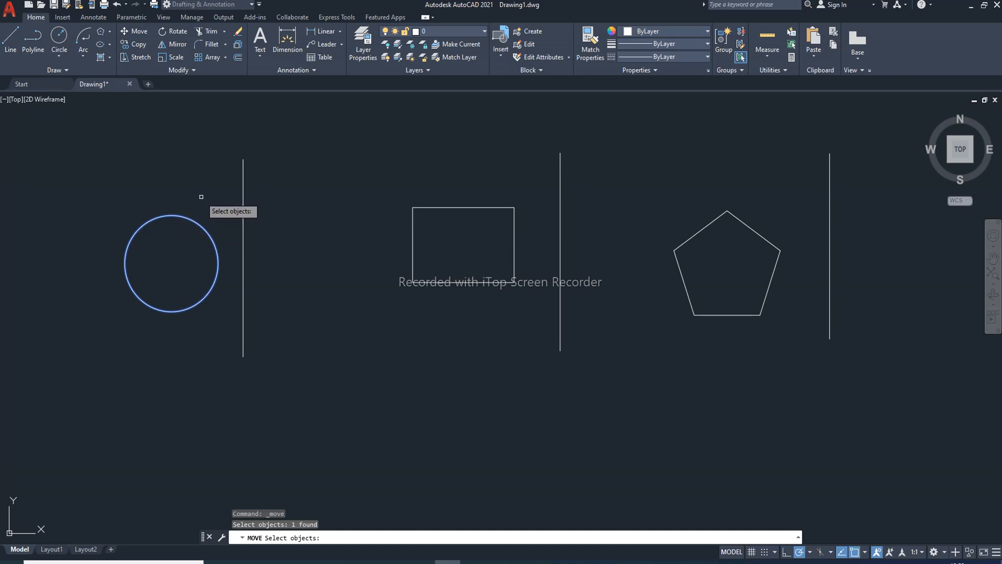
key("Return")
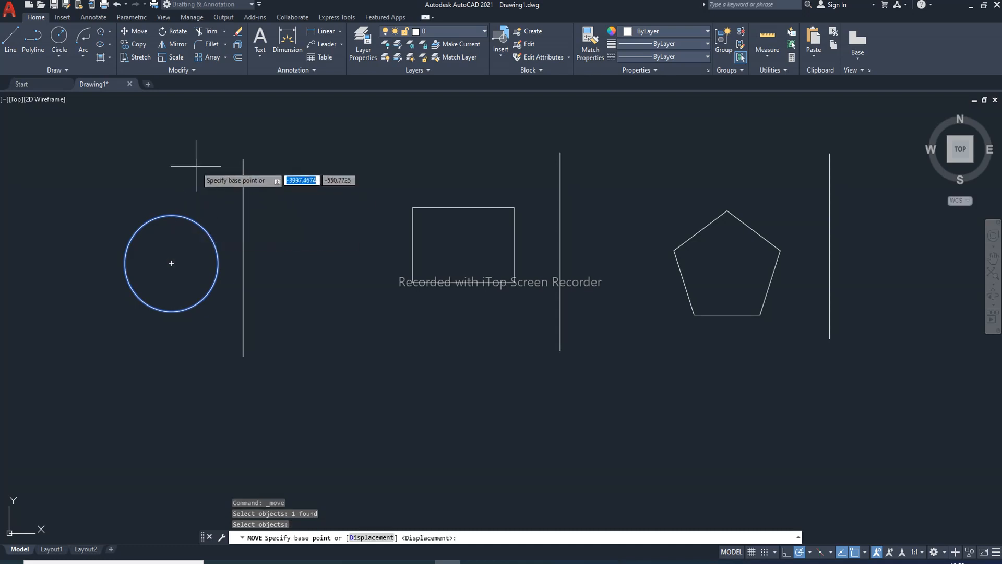
left_click(243, 159)
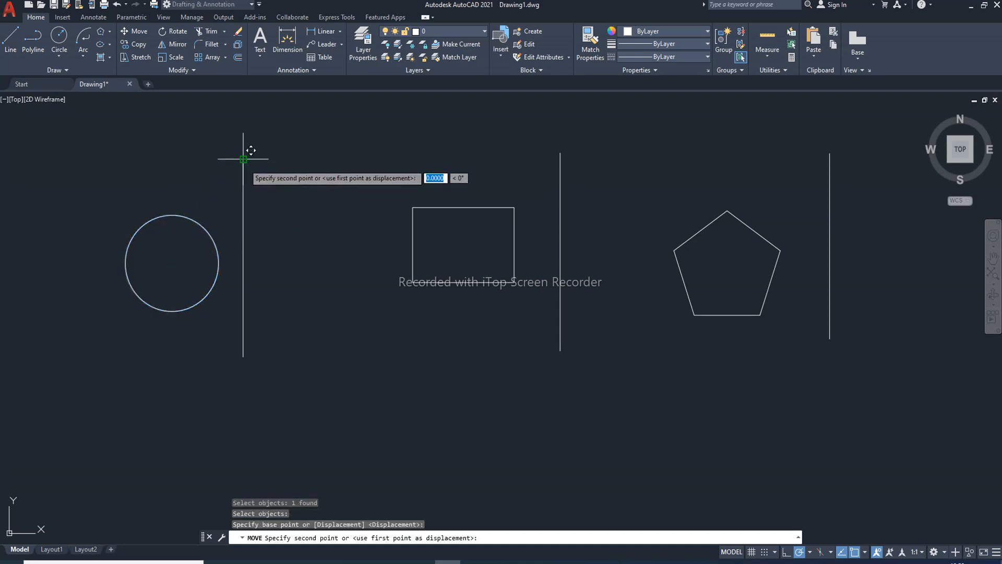
left_click(243, 356)
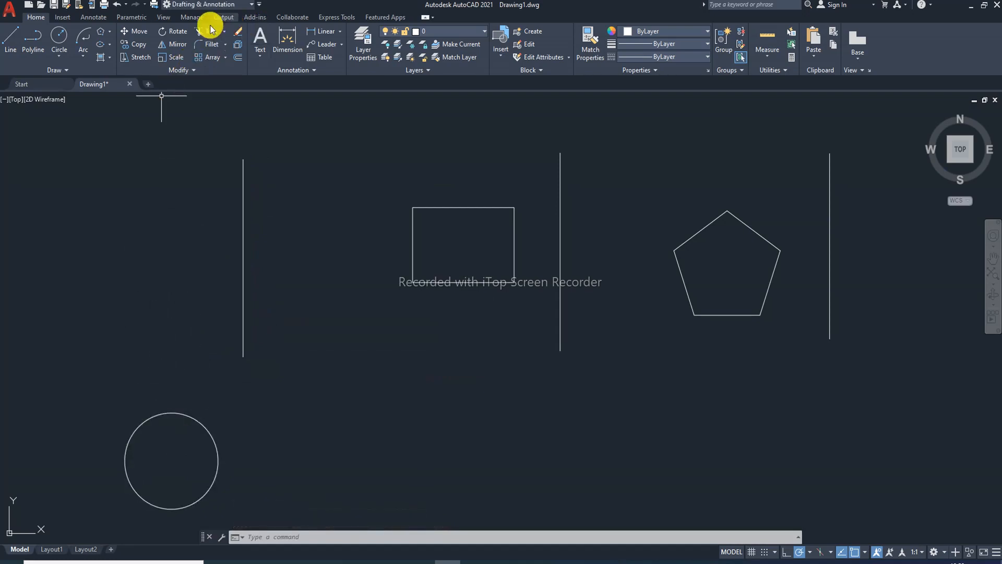
Step: Move the circle by its center about 617 units at 108°, placing it left of the first vertical line
left_click(133, 32)
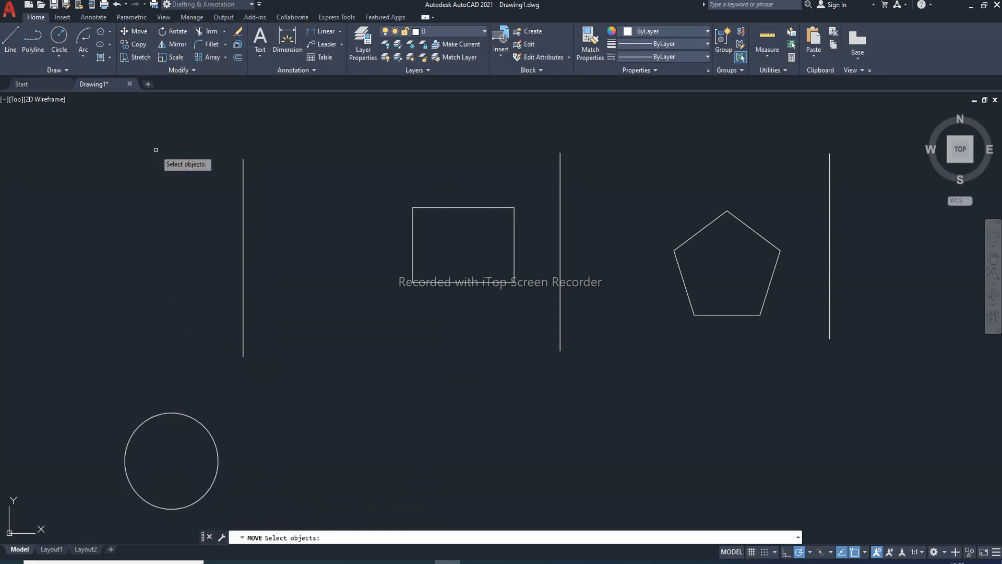
left_click(170, 413)
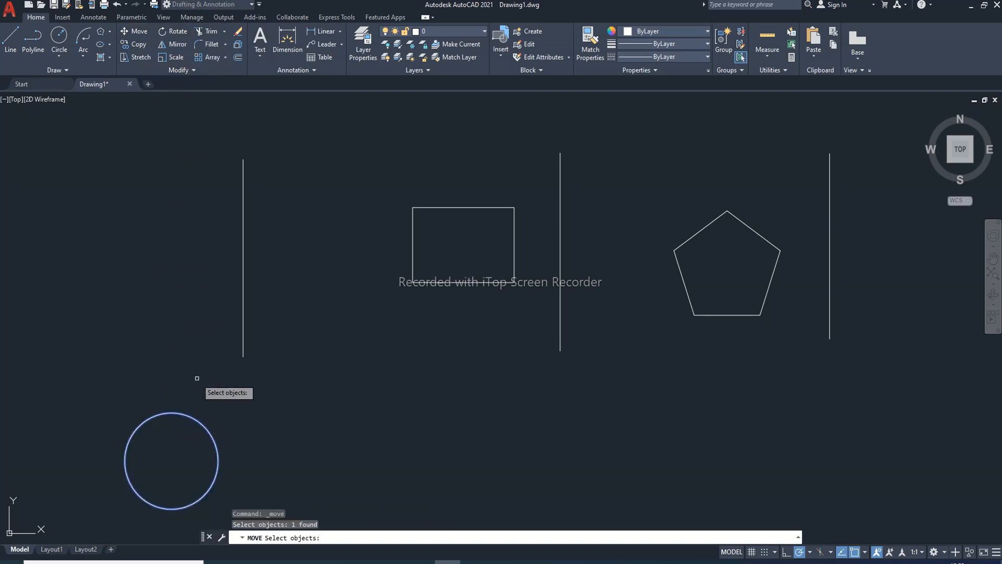
key("Return")
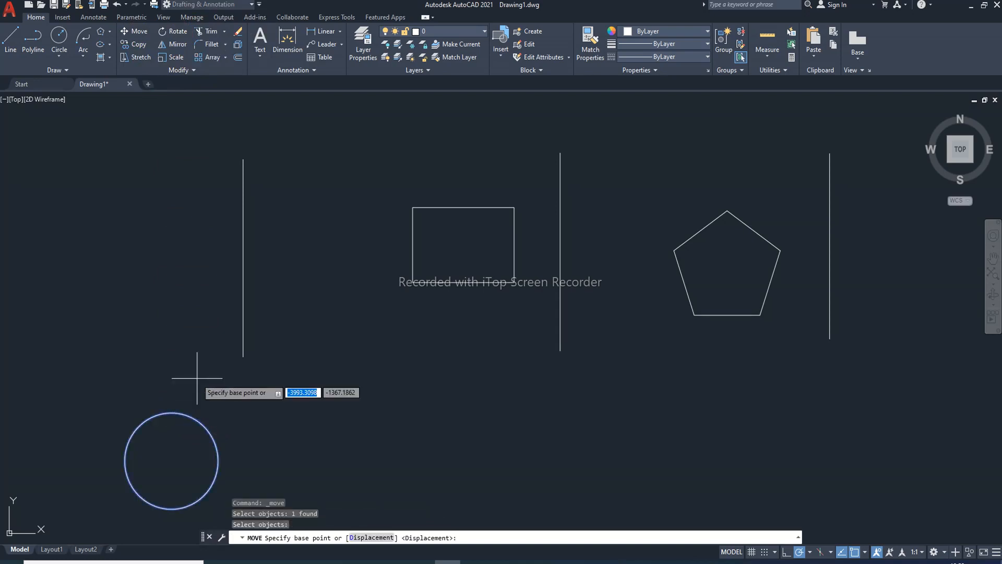
left_click(171, 460)
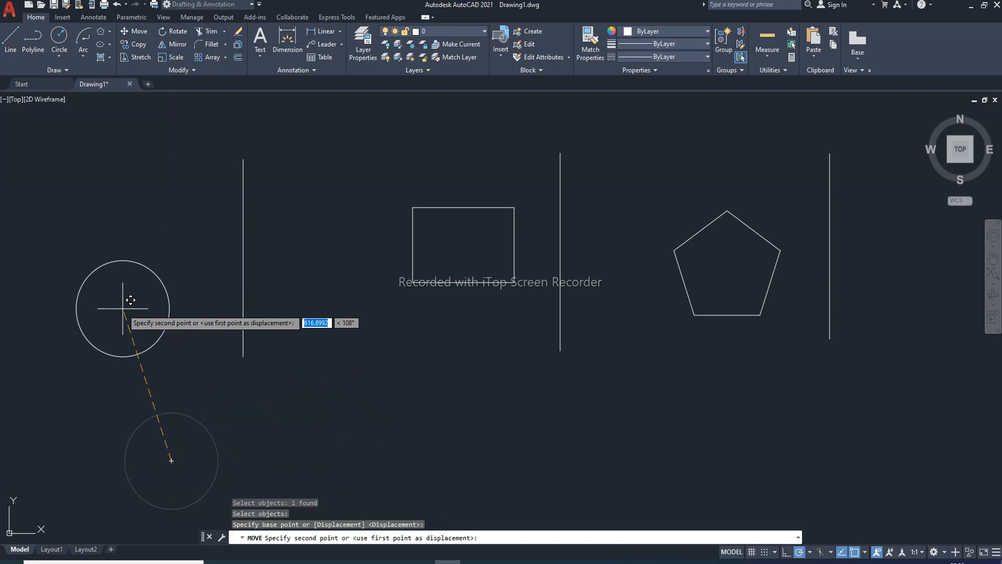
left_click(123, 309)
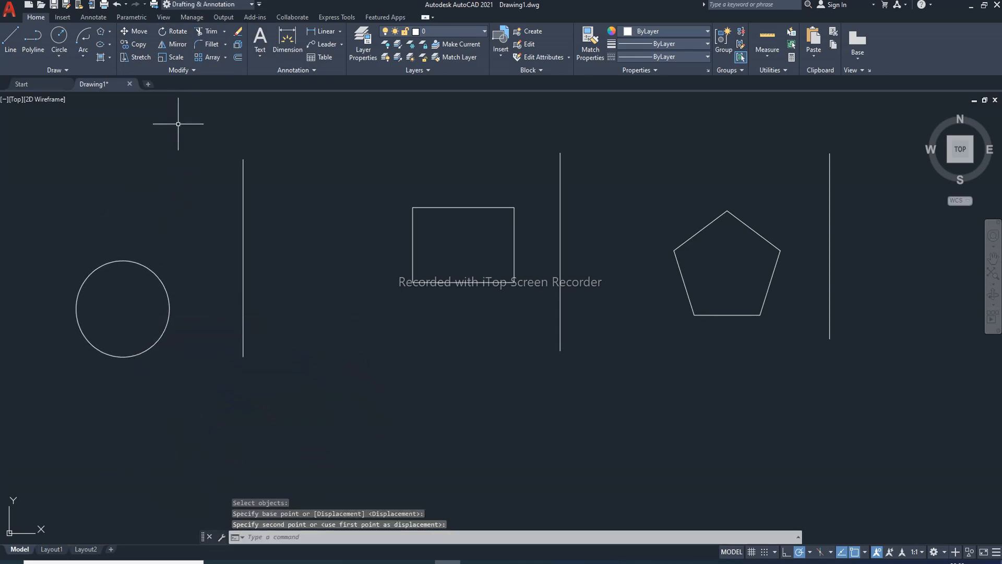
Step: Move the circle upward by its center, placing it beside the upper half of the first vertical line
left_click(139, 30)
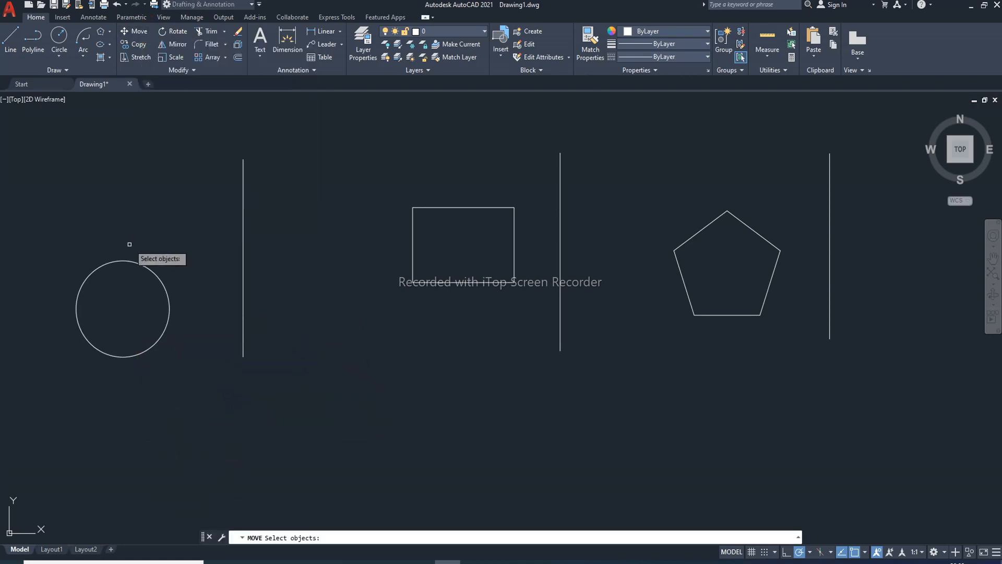
left_click(129, 262)
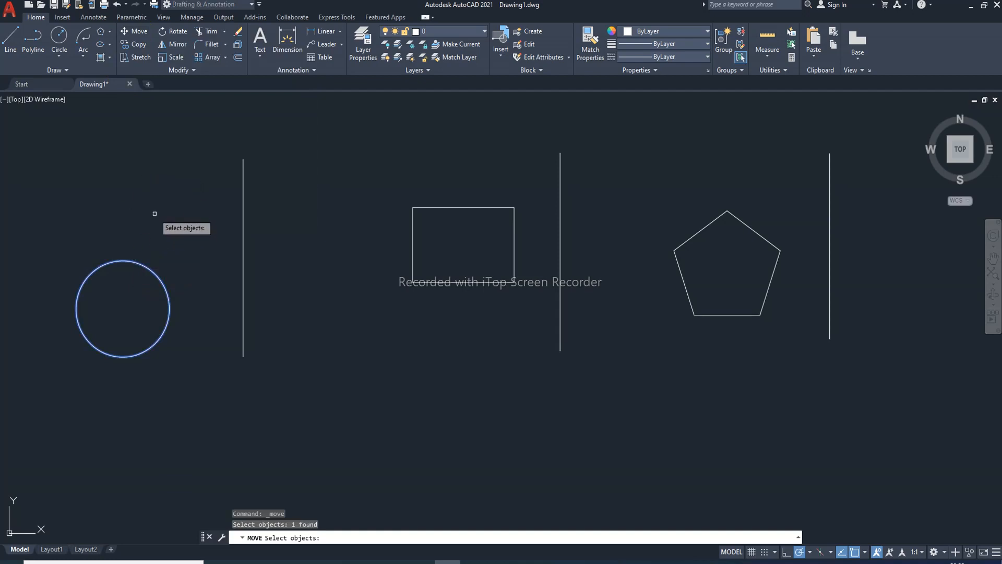
key("Return")
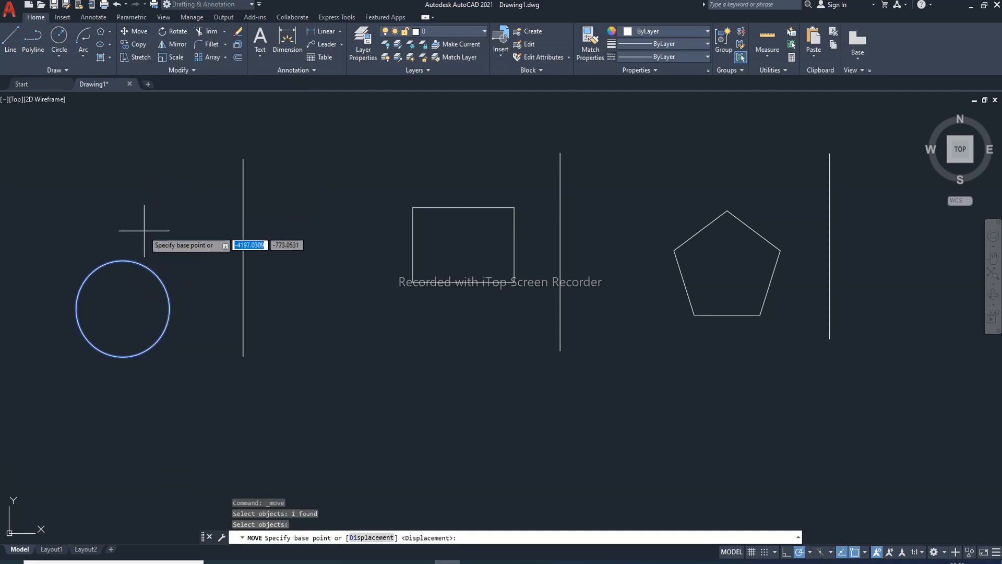
left_click(123, 308)
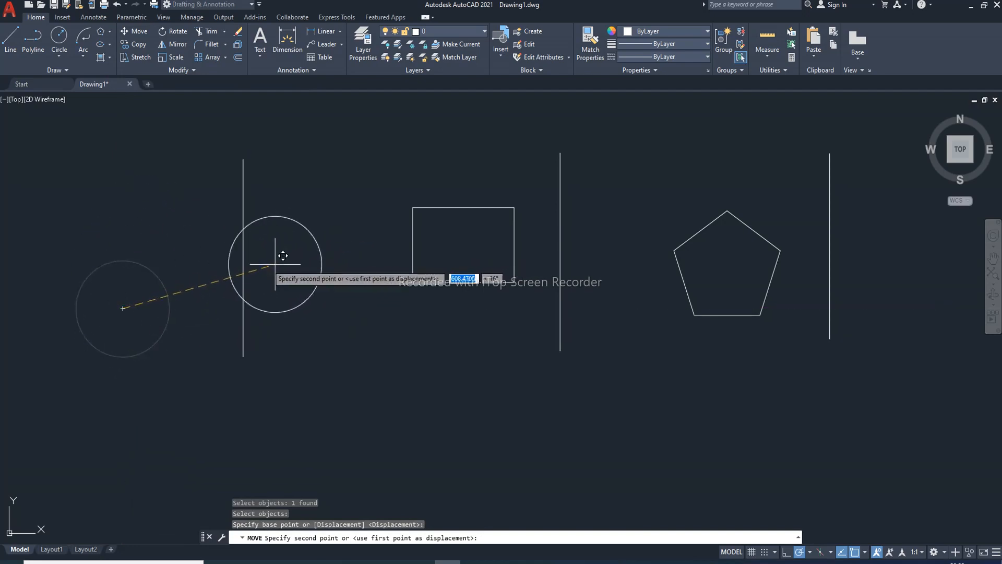
left_click(129, 216)
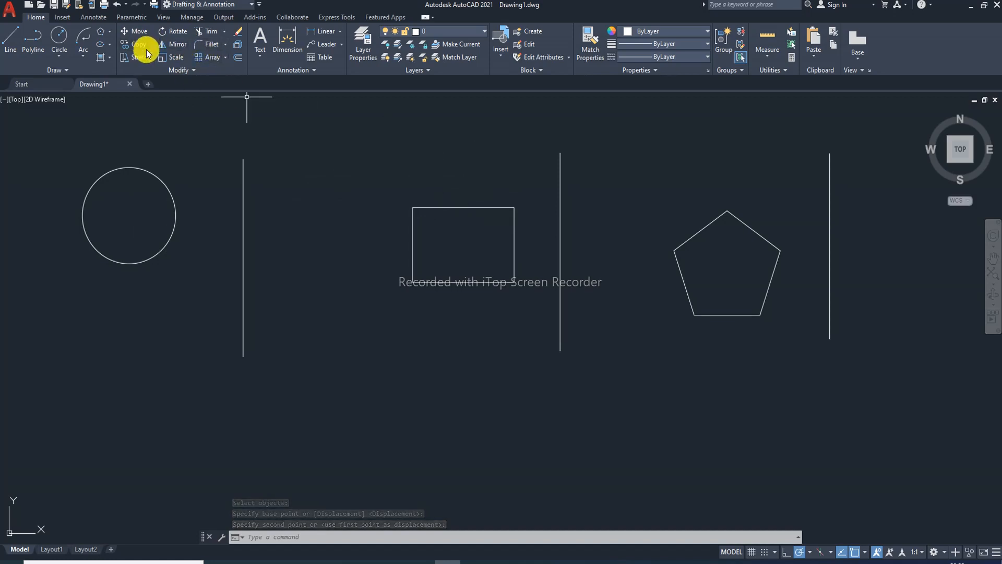
Step: Move the rectangle by its upper-right corner across the middle vertical line, placing it above and left of the pentagon
key("Return")
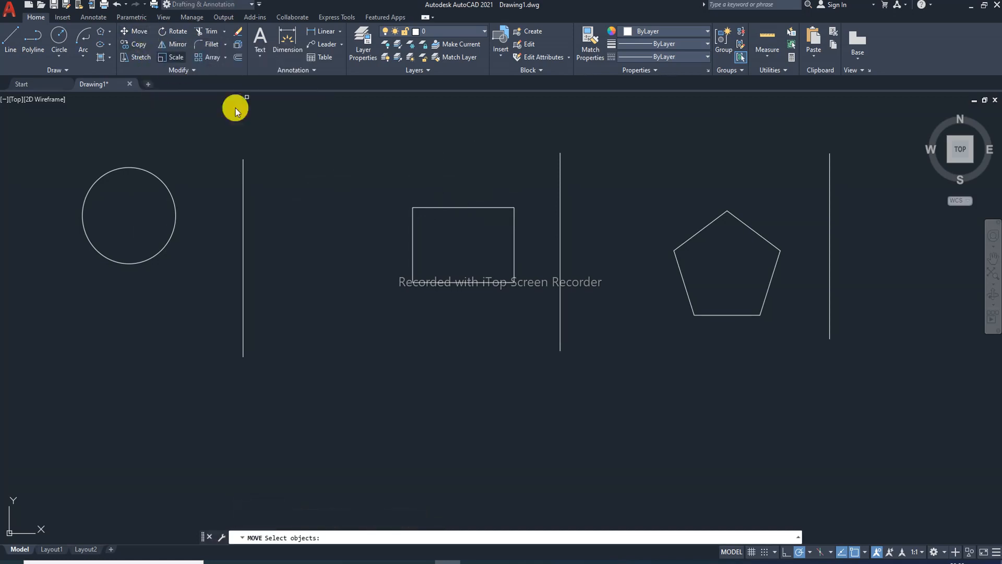
left_click(476, 208)
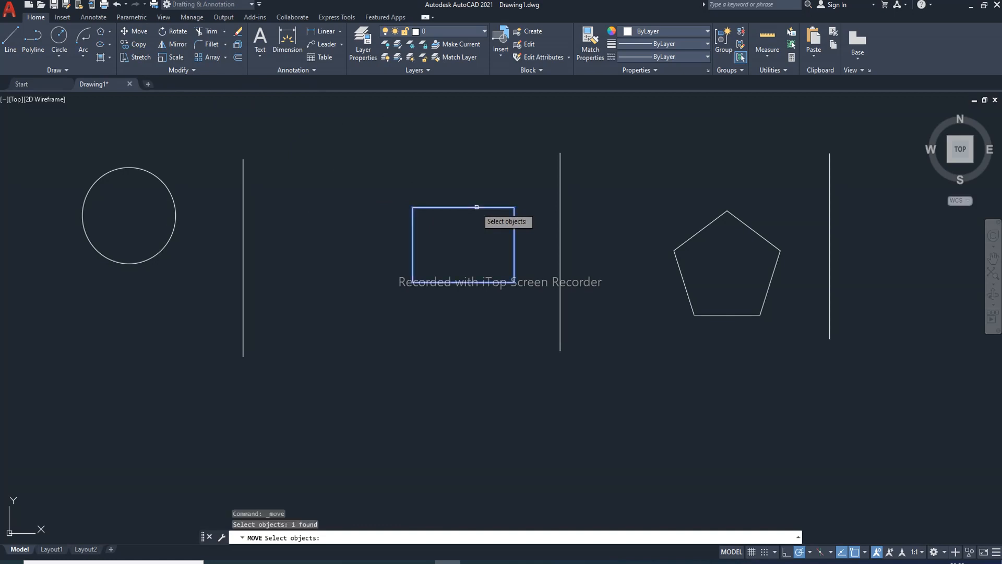
key("Return")
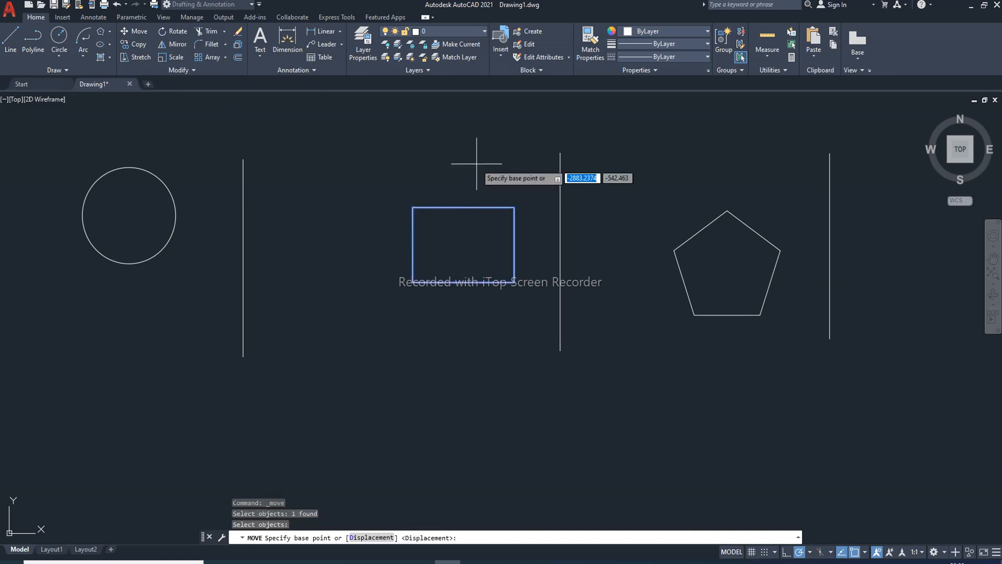
left_click(513, 207)
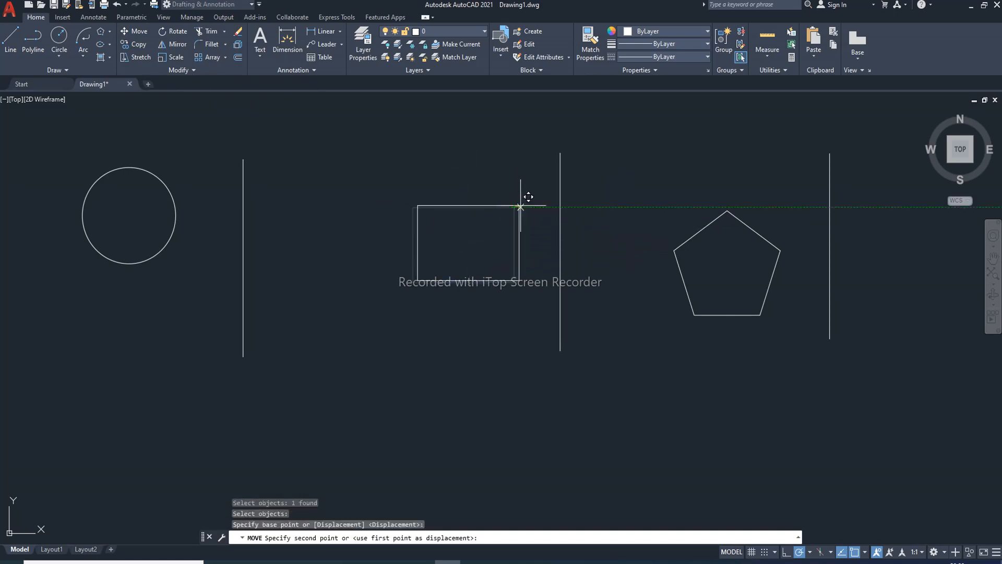
left_click(690, 164)
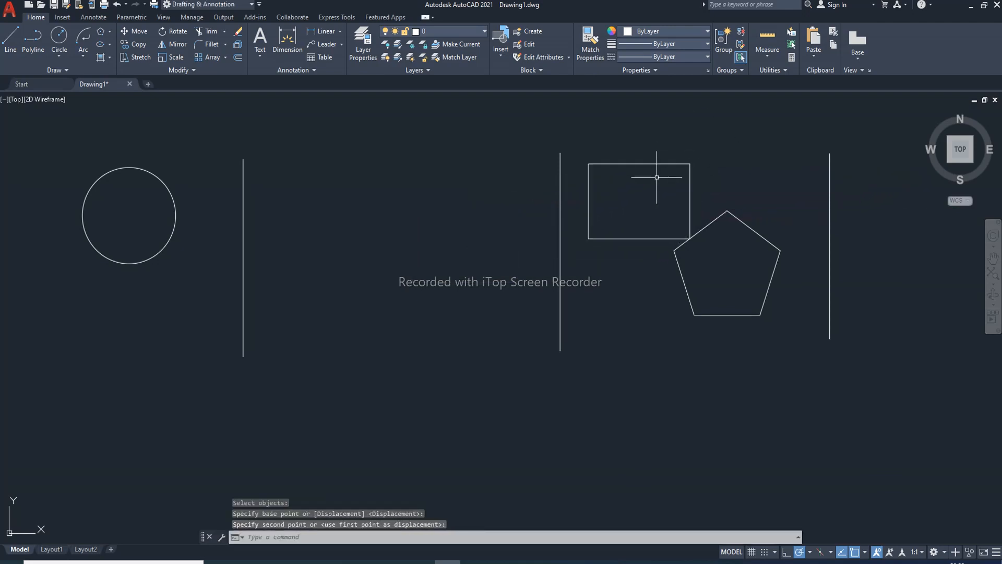
Step: Move the rectangle by its upper-right corner down below the lower end of the middle vertical line
left_click(141, 32)
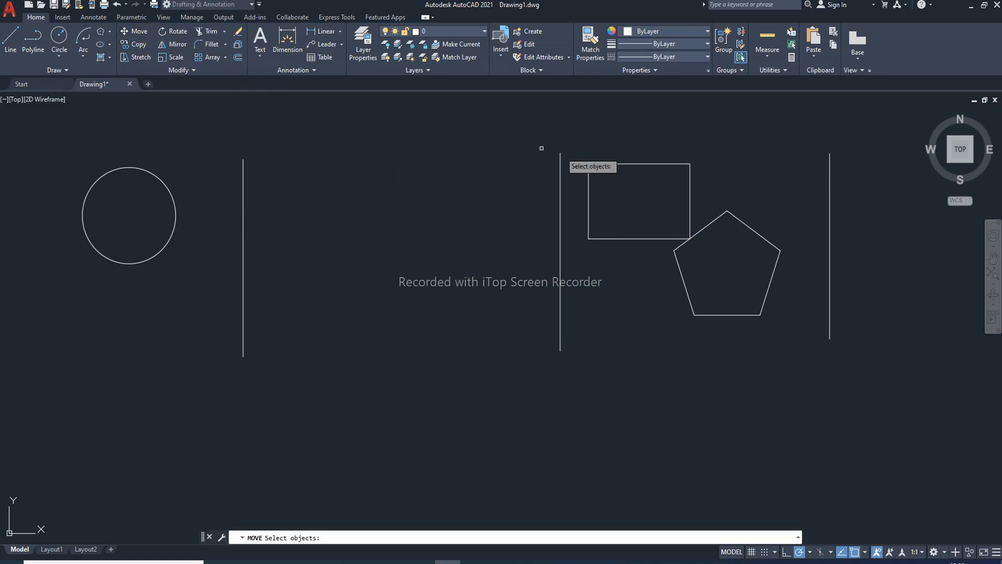
left_click(665, 164)
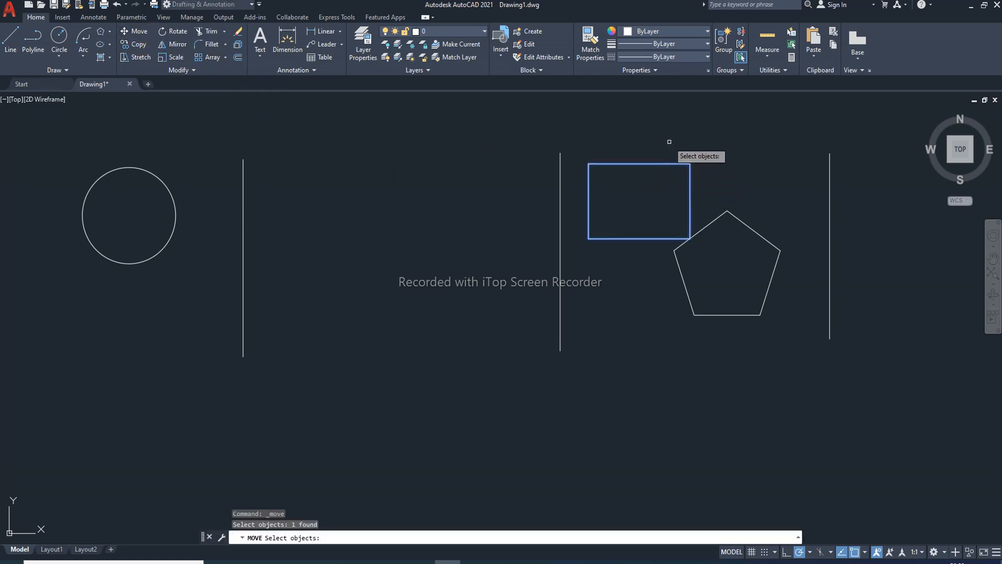
key("Return")
left_click(690, 164)
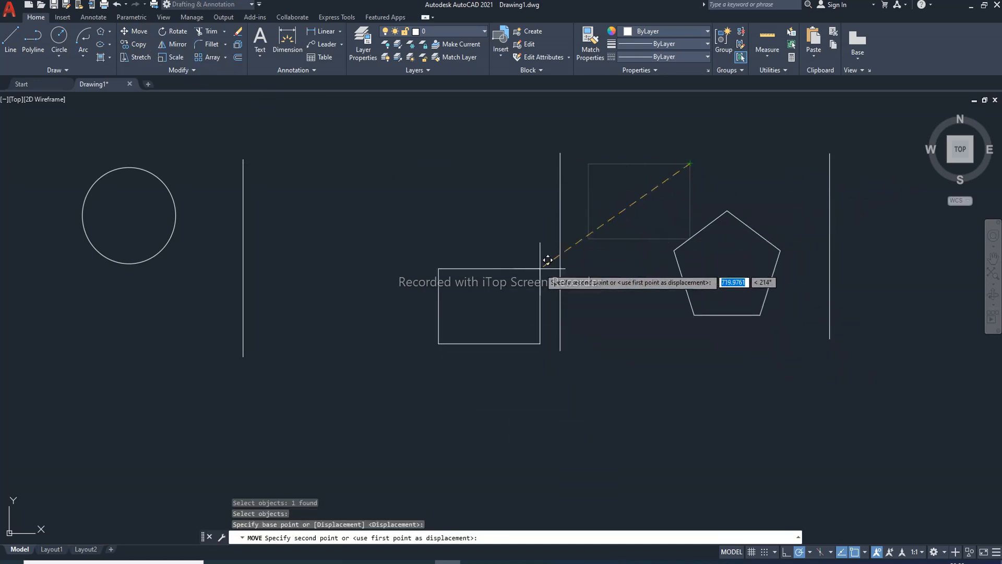
left_click(652, 364)
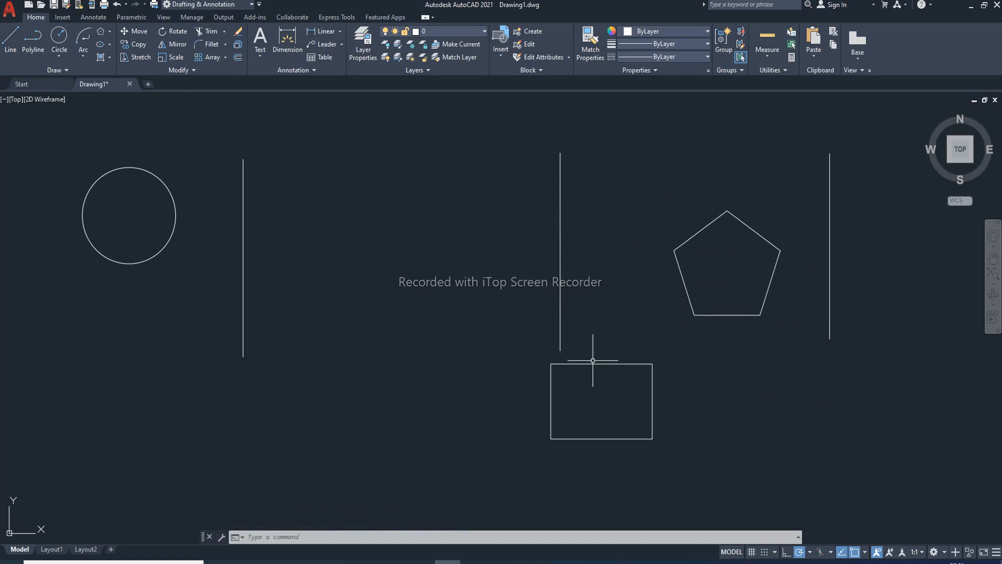
Step: Move the rectangle by its upper-left corner back between the first and middle vertical lines, near the middle line
left_click(138, 33)
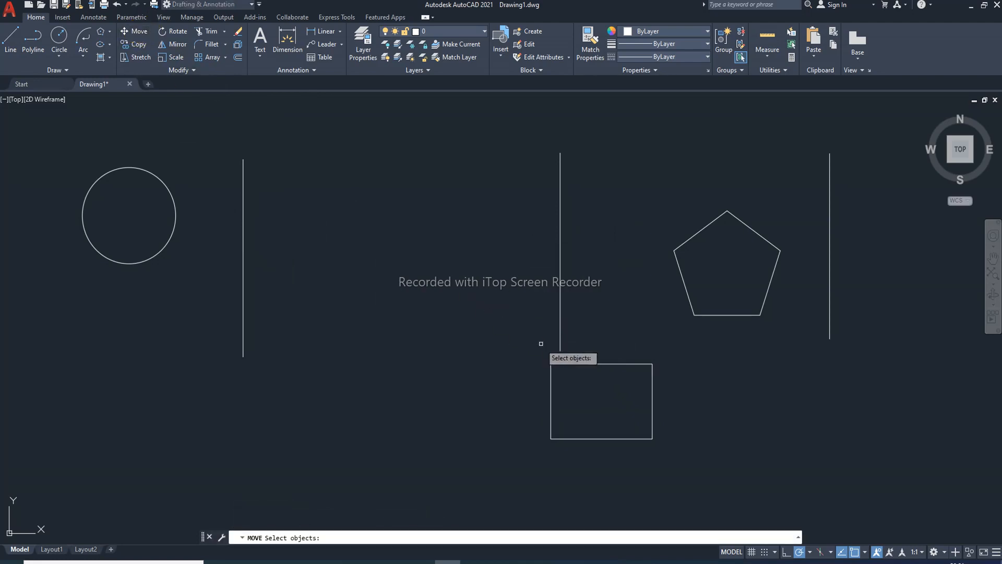
left_click(565, 363)
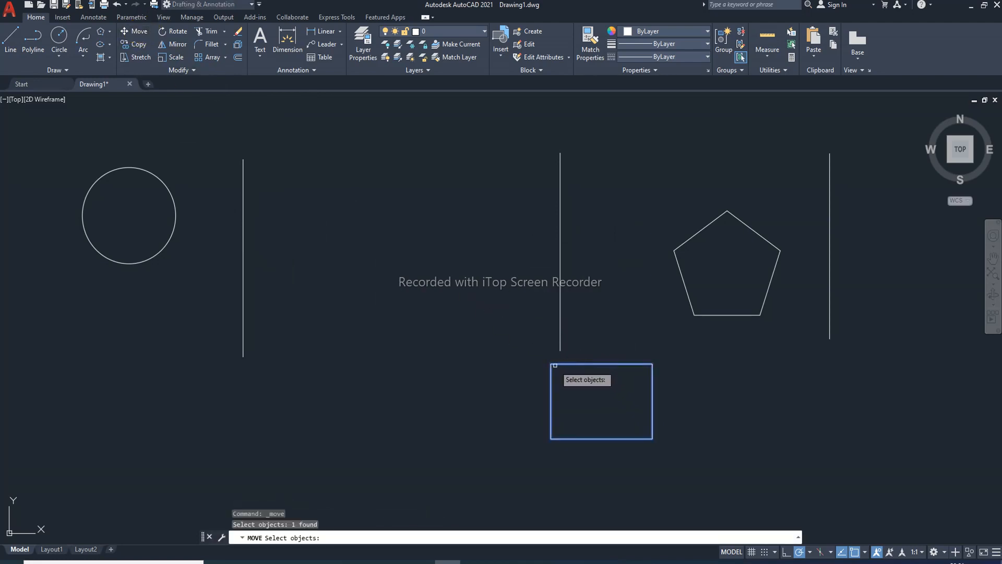
key("Return")
left_click(551, 364)
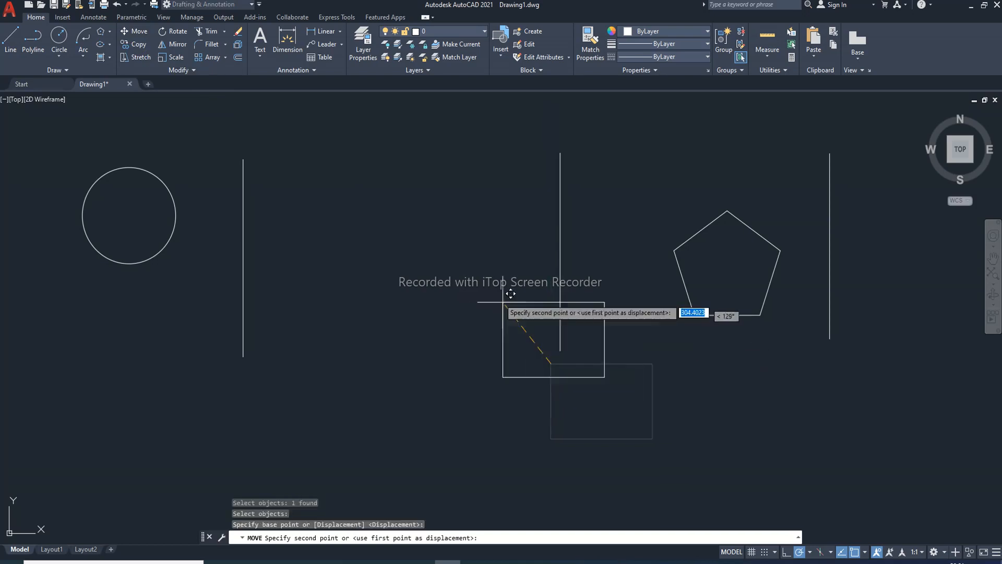
left_click(410, 233)
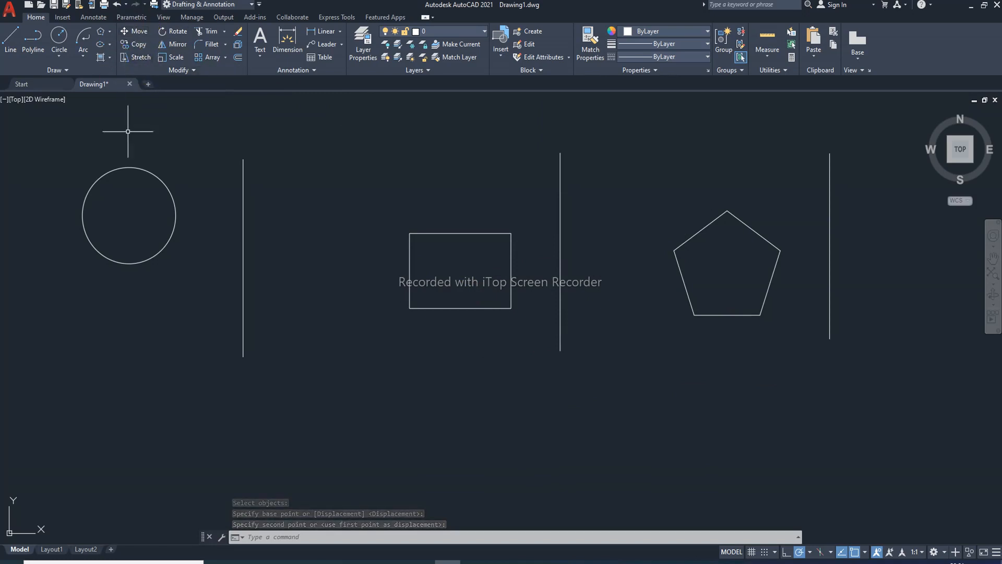
Step: Copy the circle straight down, using the first vertical line's upper endpoint as base point and its lower endpoint as second point
left_click(137, 45)
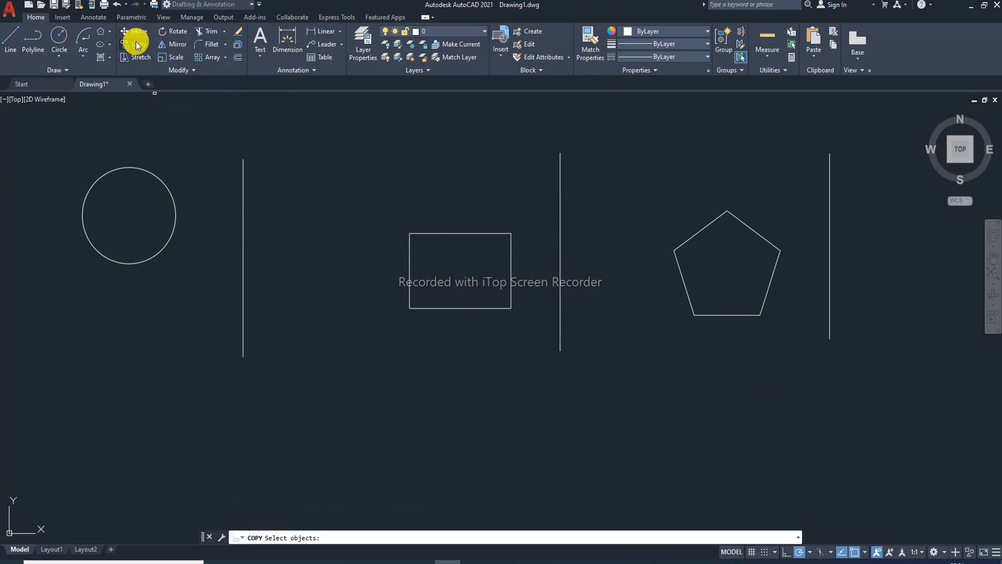
left_click(146, 170)
key("Return")
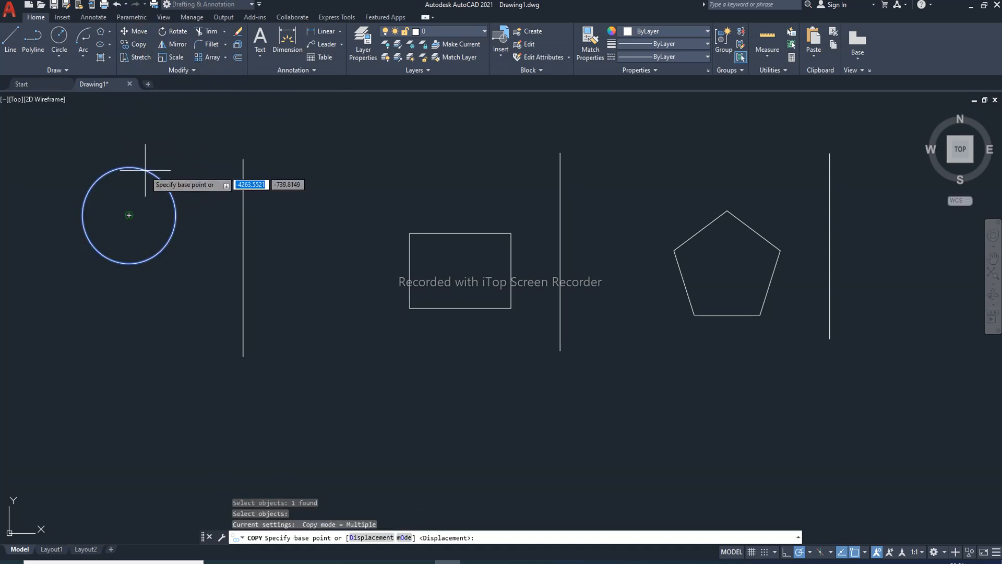
left_click(243, 159)
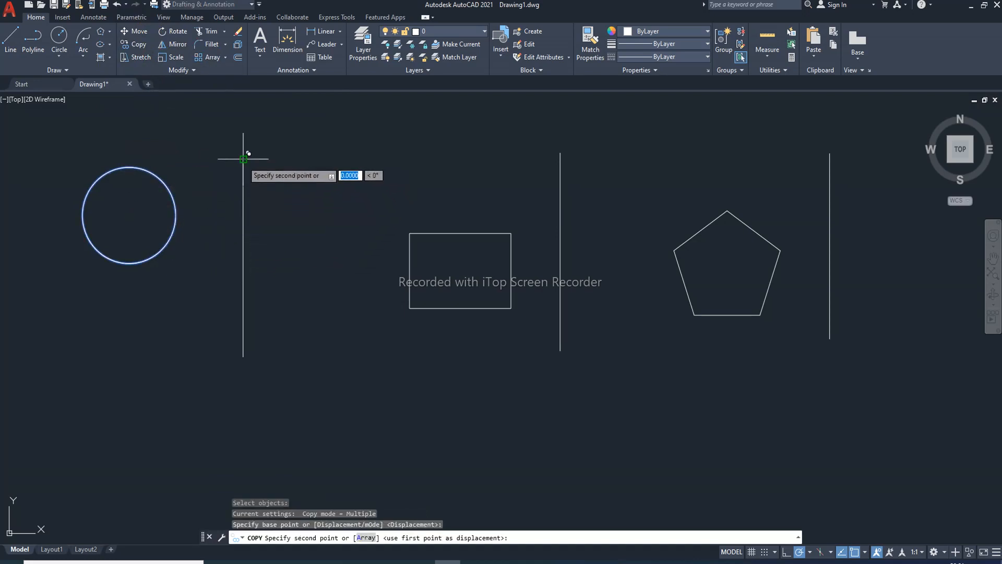
left_click(243, 355)
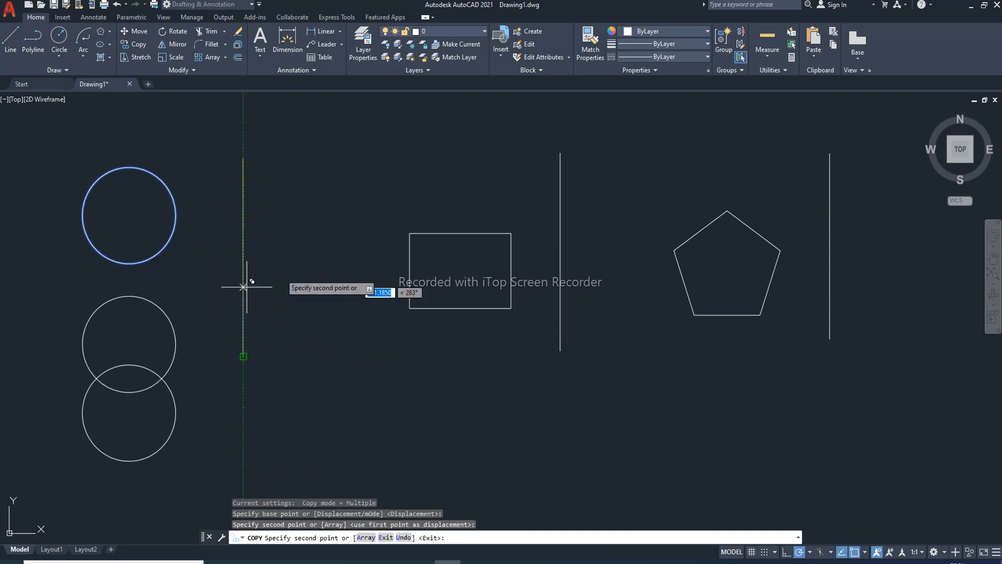
Step: Place three more circle copies: left of the rectangle, below the first line's lower end, and about 990 units at 13°, and finish copying
left_click(432, 196)
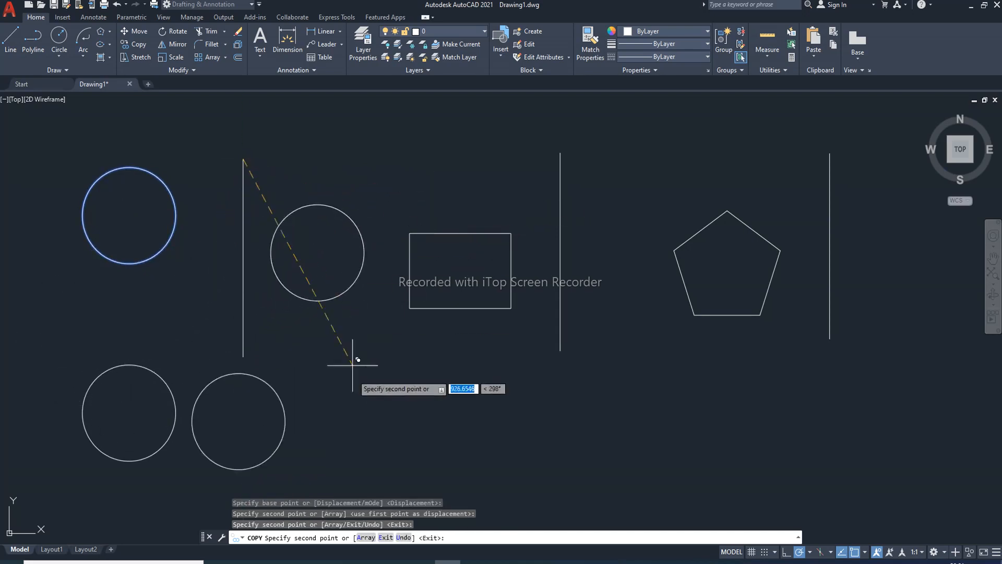
left_click(379, 377)
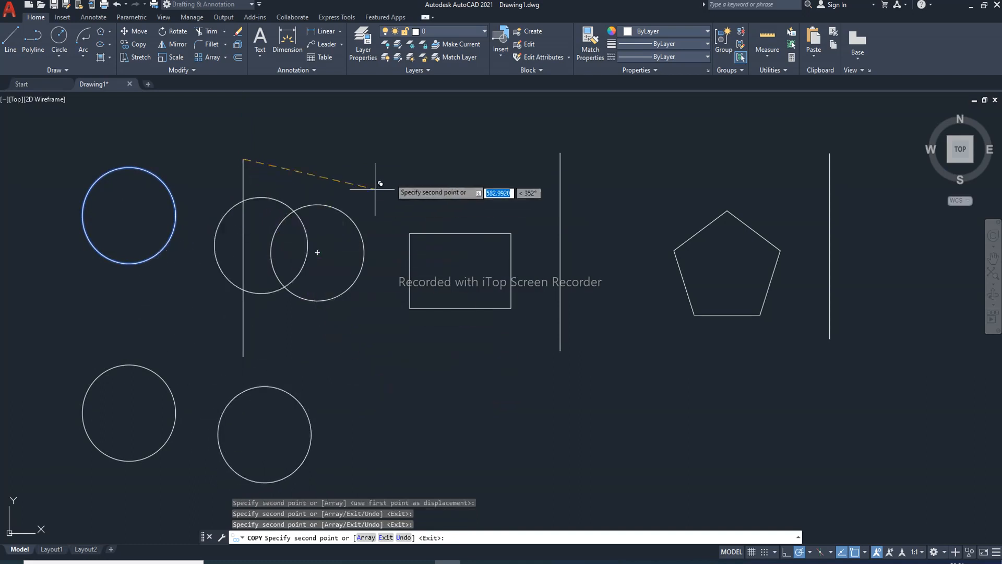
left_click(484, 100)
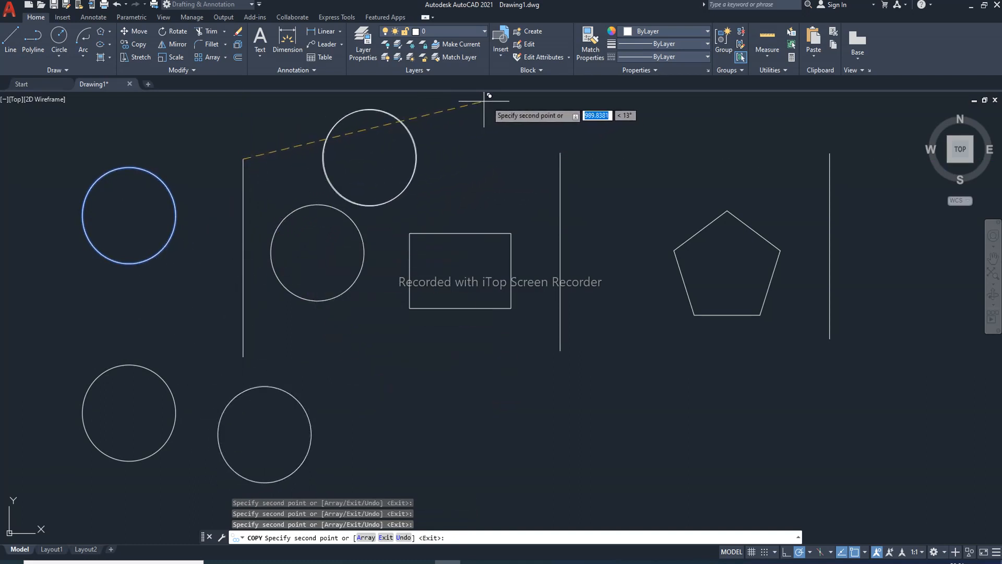
right_click(455, 151)
left_click(480, 155)
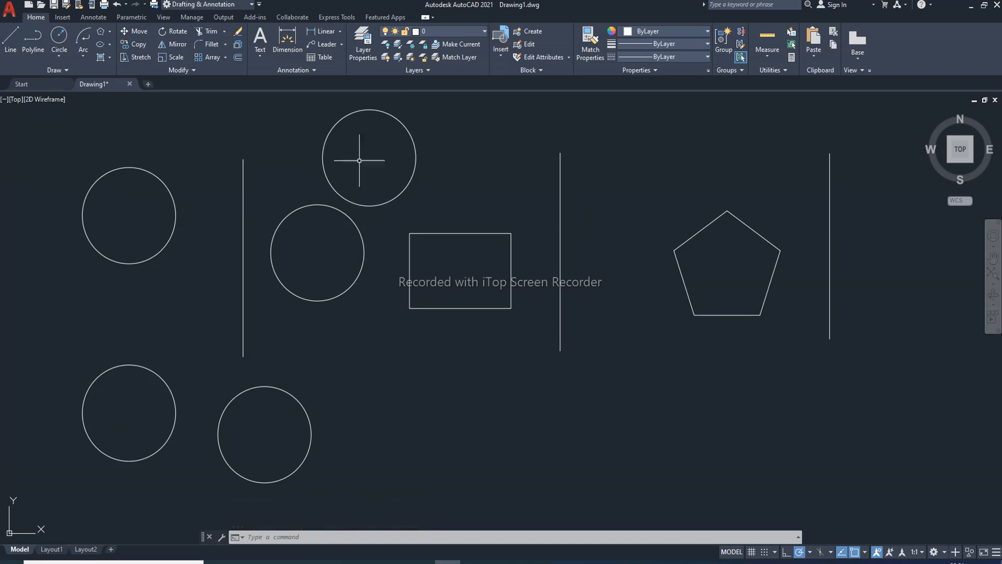
Step: Copy the rectangle by its upper-right corner to a spot right of the middle line, above and left of the pentagon
left_click(140, 44)
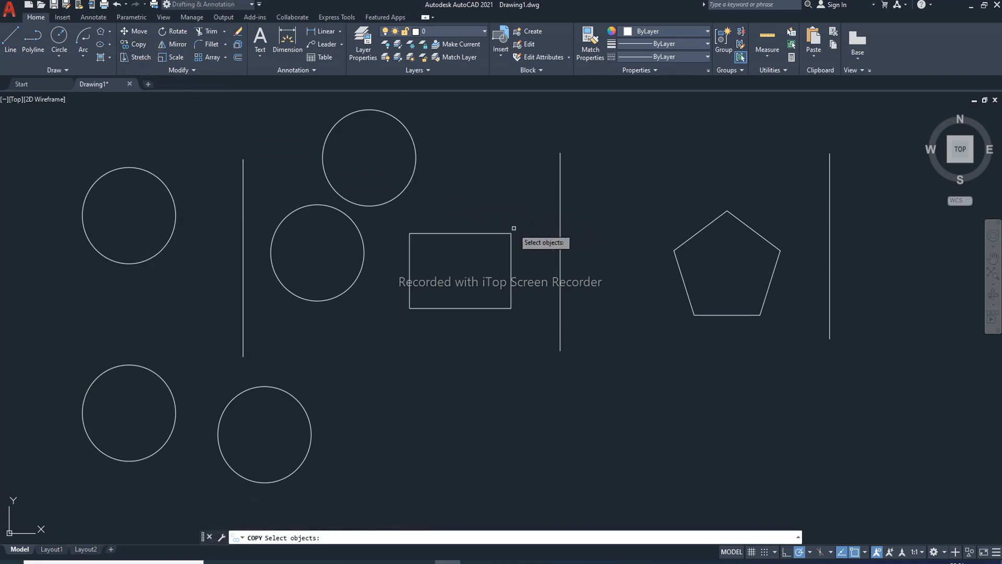
left_click(490, 233)
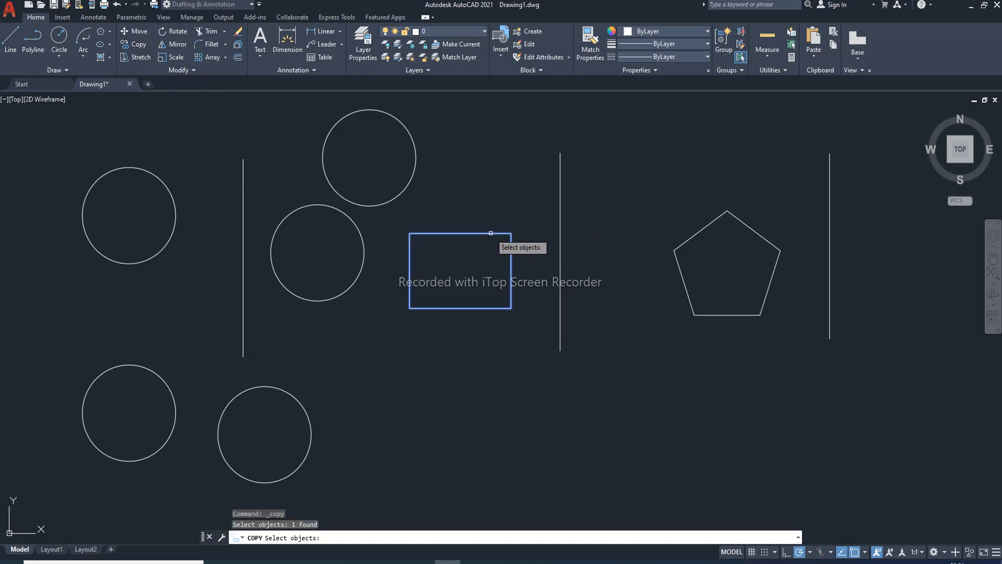
key("Return")
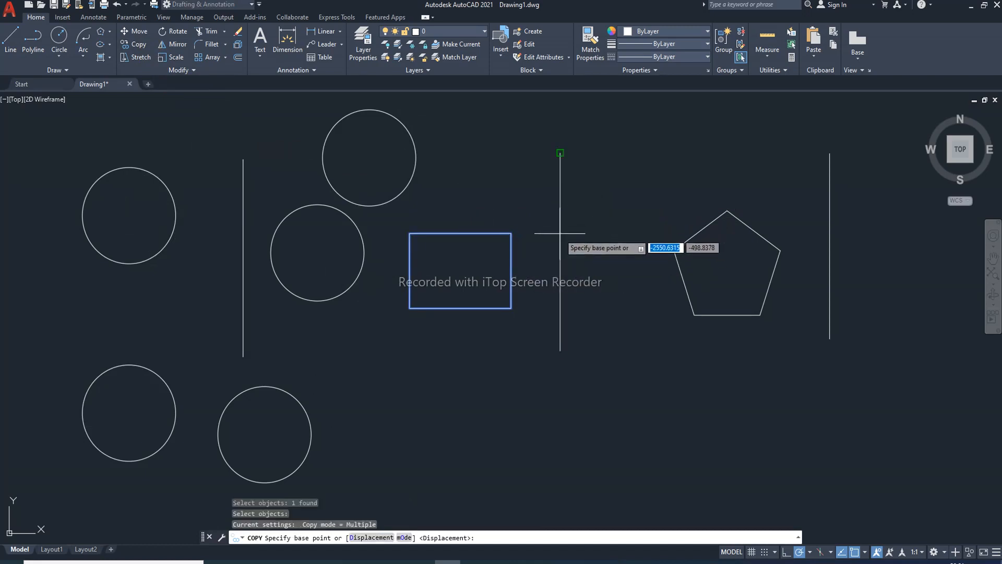
left_click(510, 234)
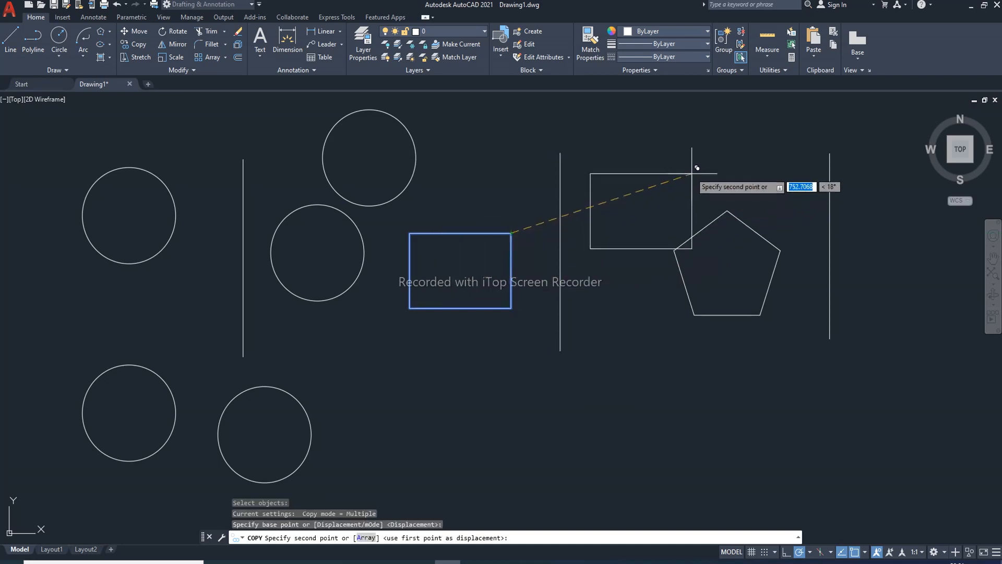
left_click(681, 150)
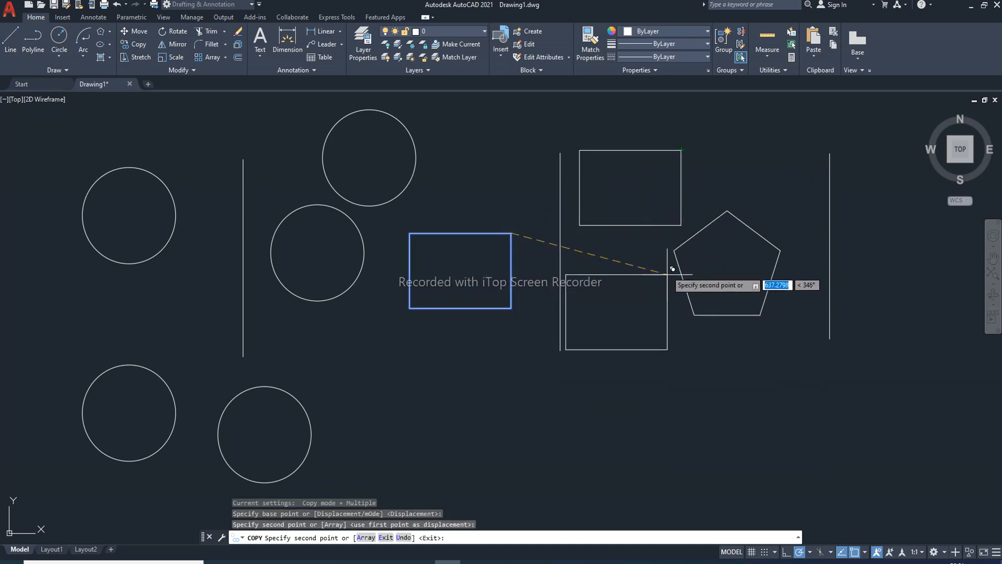
Step: Place four more rectangle copies: left of the pentagon, below it, about 1479 units at 330°, and below the original, and finish copying
left_click(669, 258)
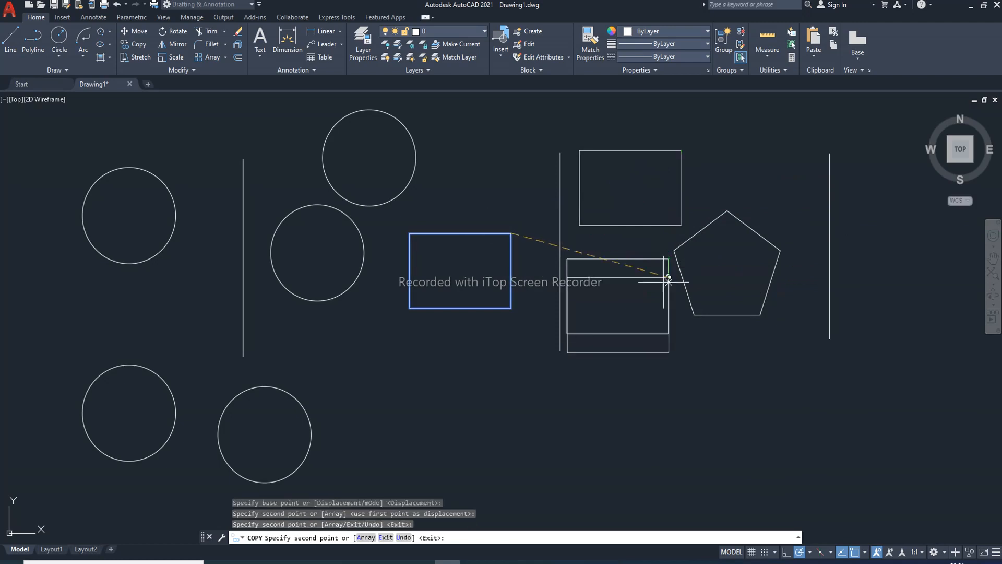
left_click(686, 362)
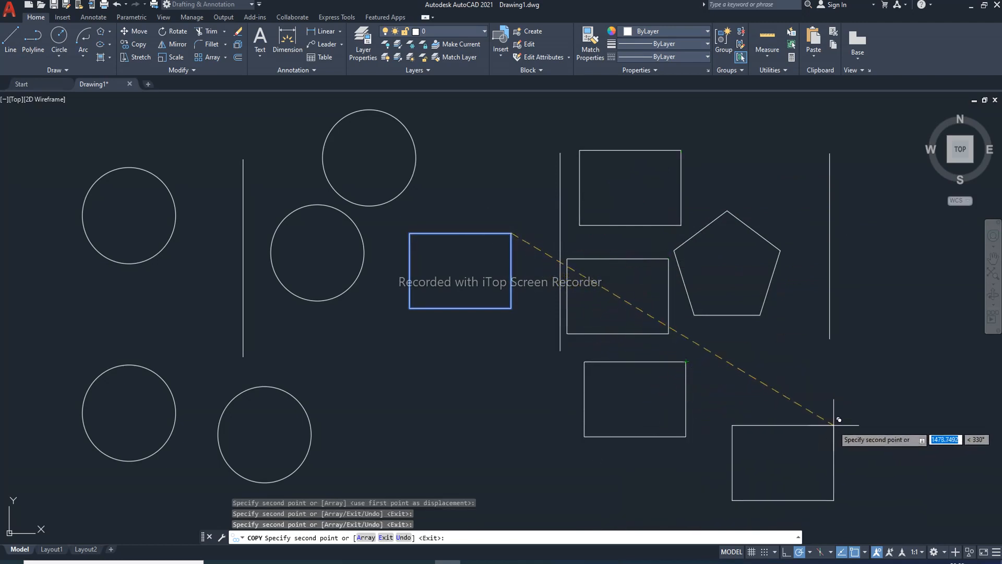
left_click(834, 425)
left_click(537, 383)
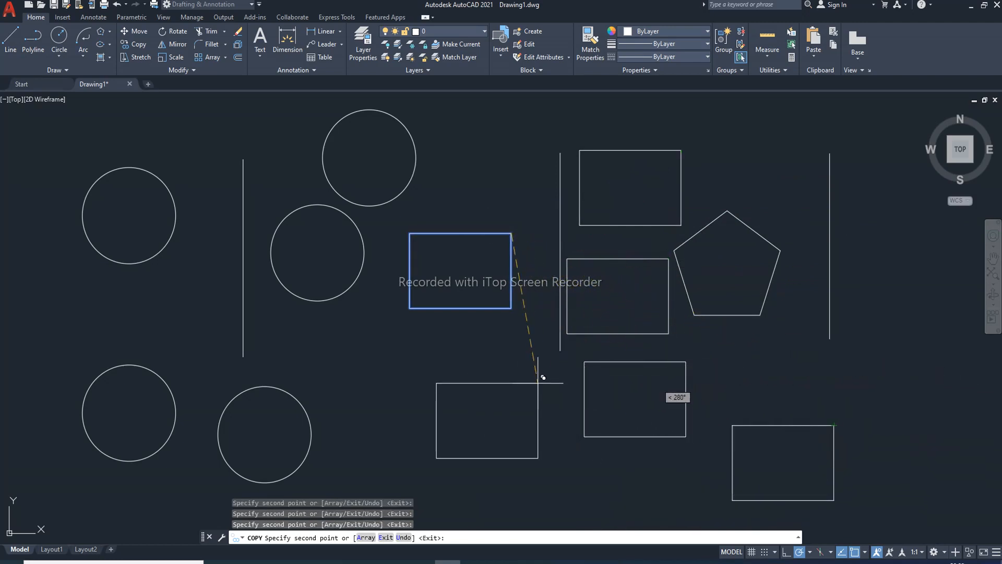
right_click(511, 355)
left_click(528, 361)
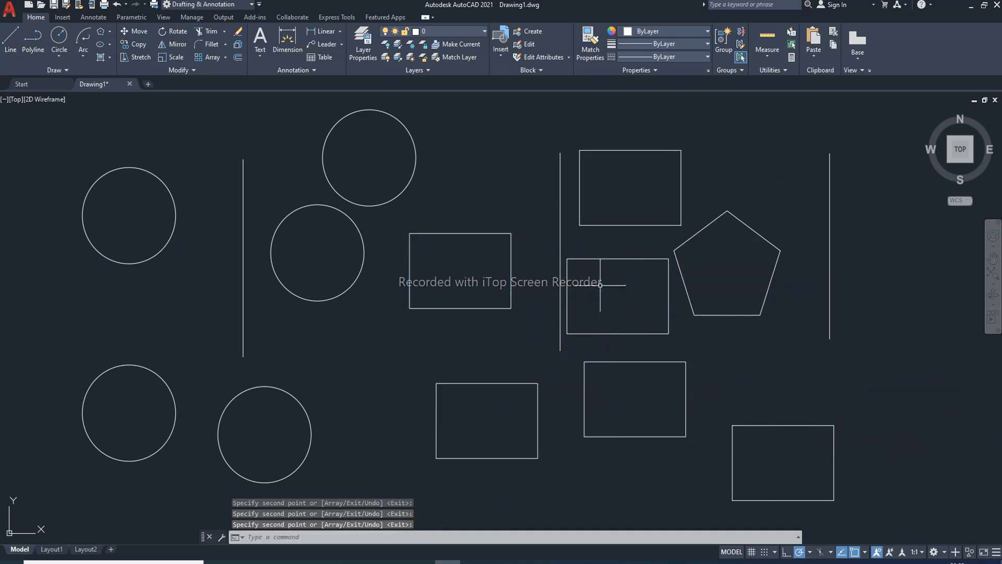
Step: Copy the pentagon by its top vertex to three stacked spots: about 671 units at 18°, about 784 units at 338°, and below those, and finish copying
left_click(140, 45)
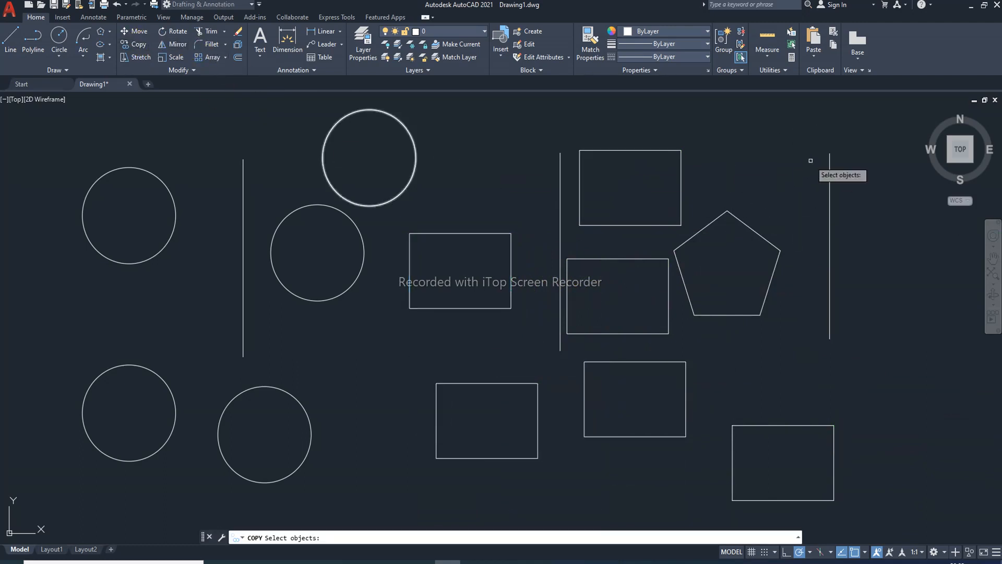
left_click(753, 229)
key("Return")
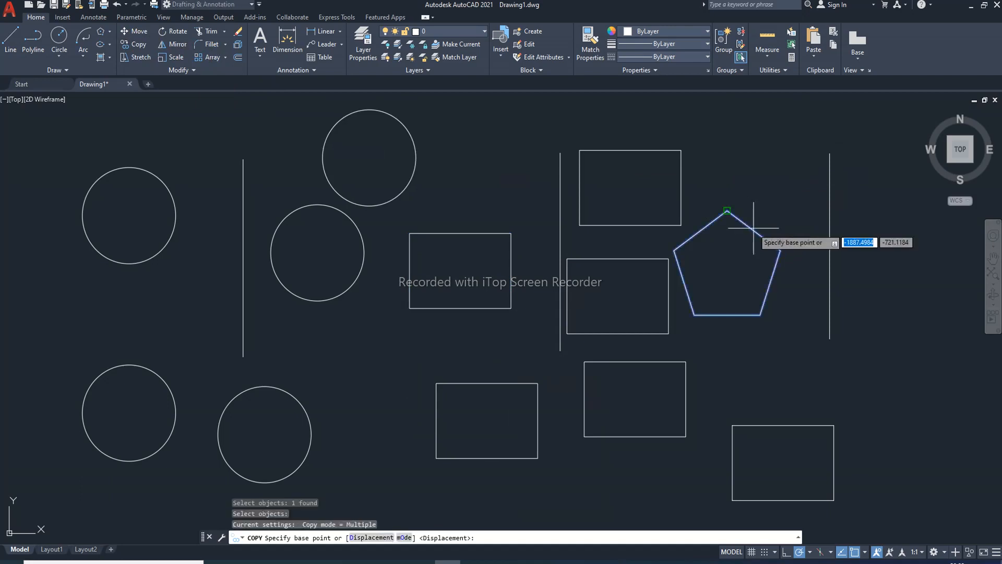
left_click(727, 211)
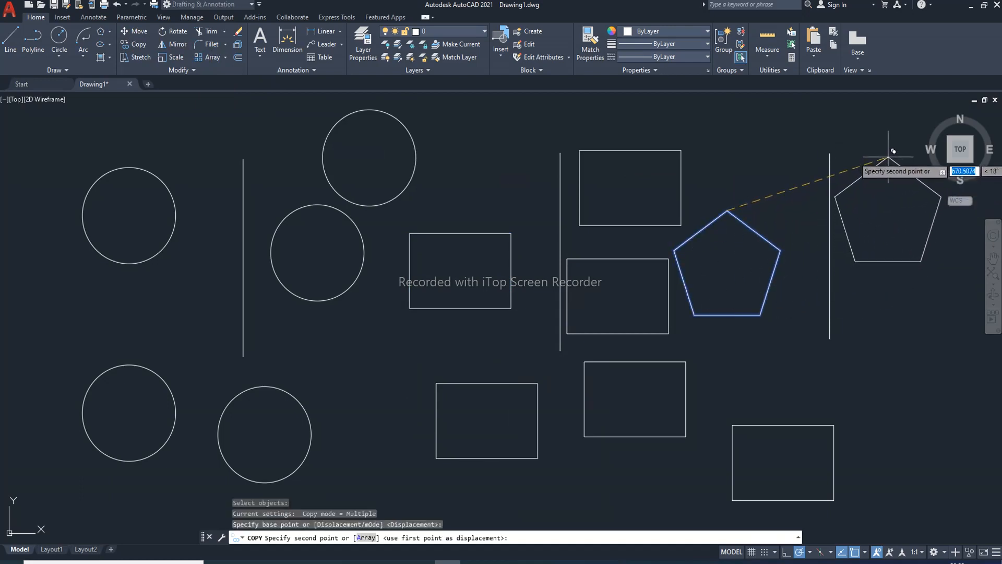
left_click(887, 157)
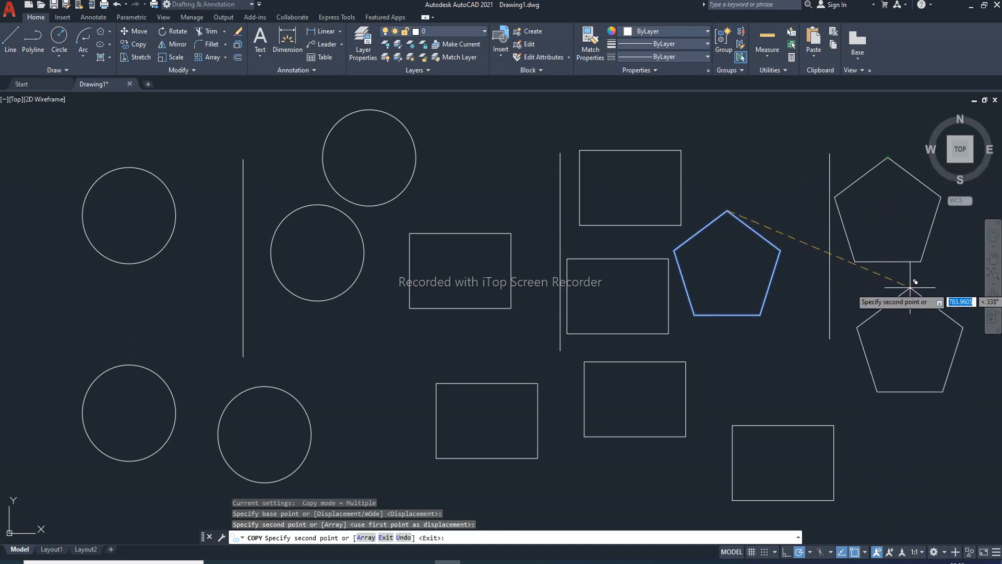
left_click(923, 411)
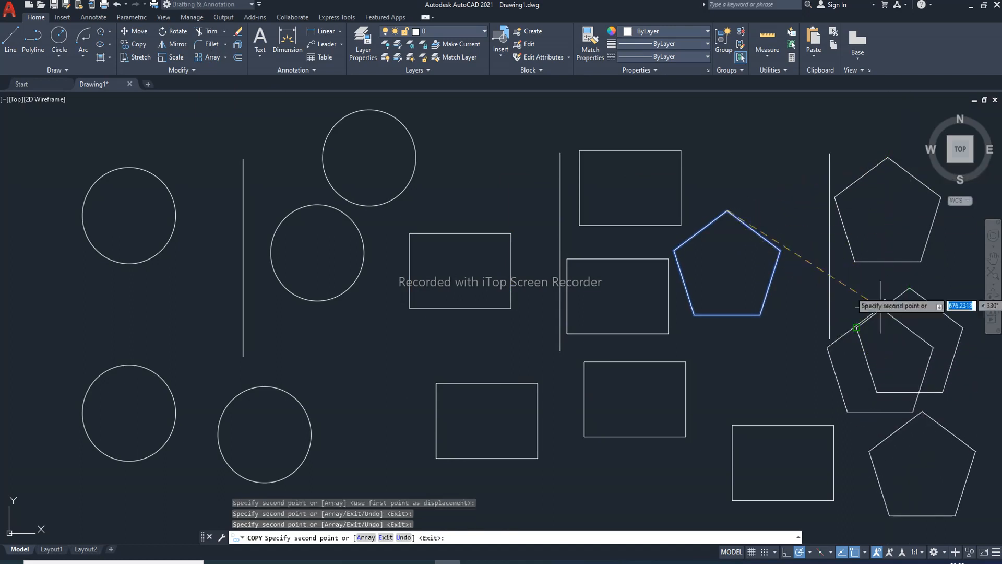
right_click(773, 171)
left_click(804, 170)
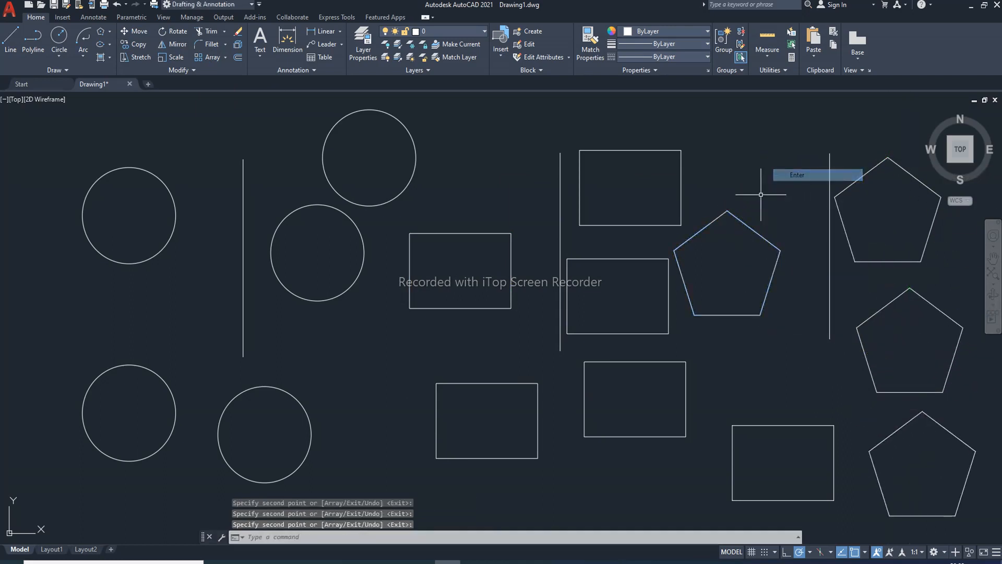
scroll(720, 208, "up", 2)
scroll(718, 208, "down", 4)
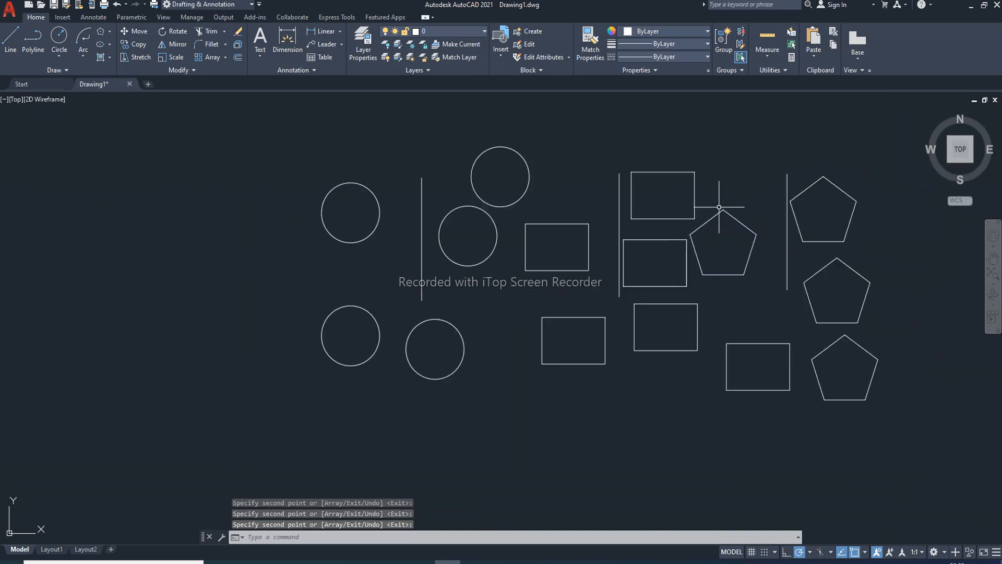
scroll(719, 208, "up", 2)
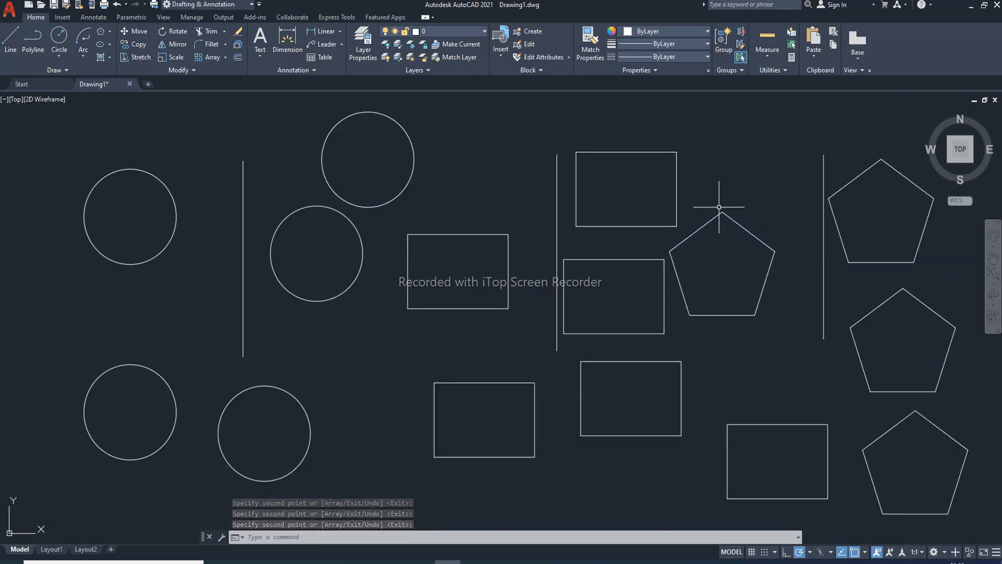
scroll(719, 207, "down", 2)
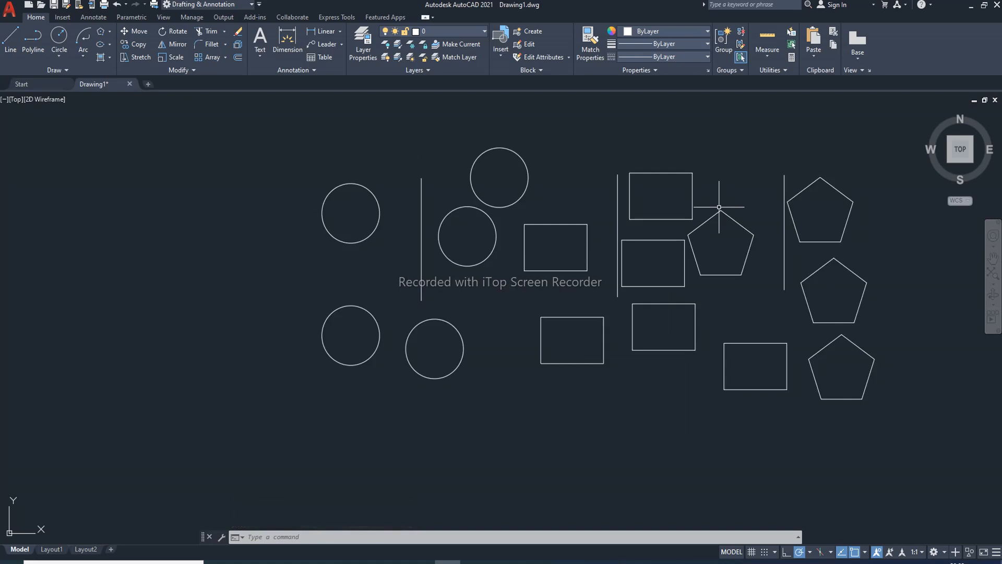
scroll(719, 207, "up", 2)
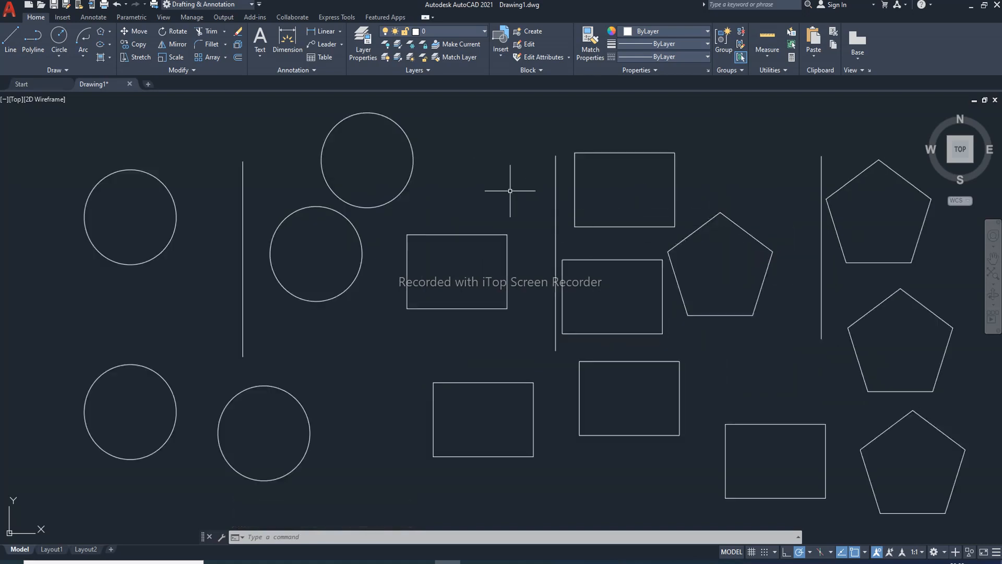
Step: Add a radius dimension to the upper circle left of the first vertical line, placing its text outside, above and right of the circle
left_click(339, 31)
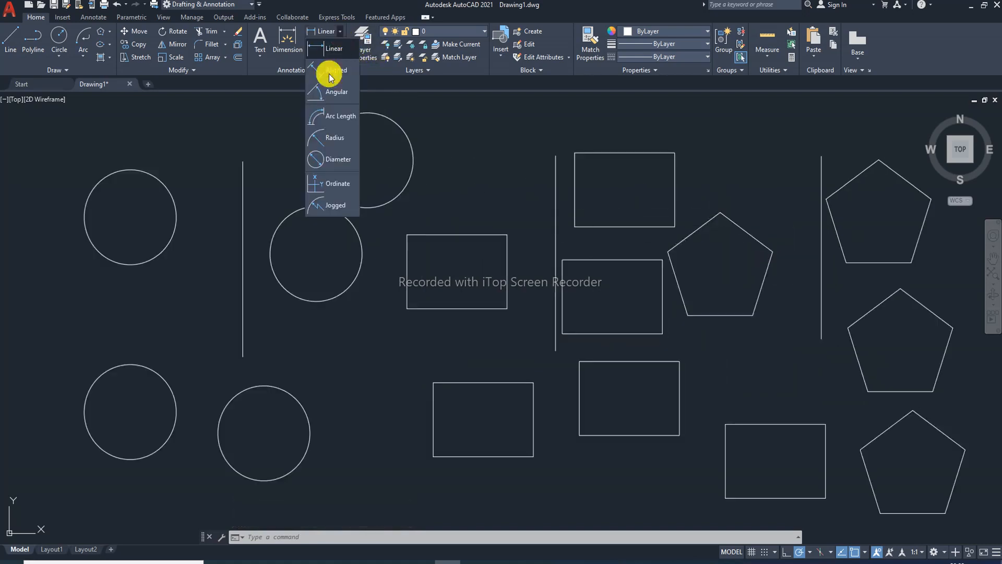
left_click(341, 139)
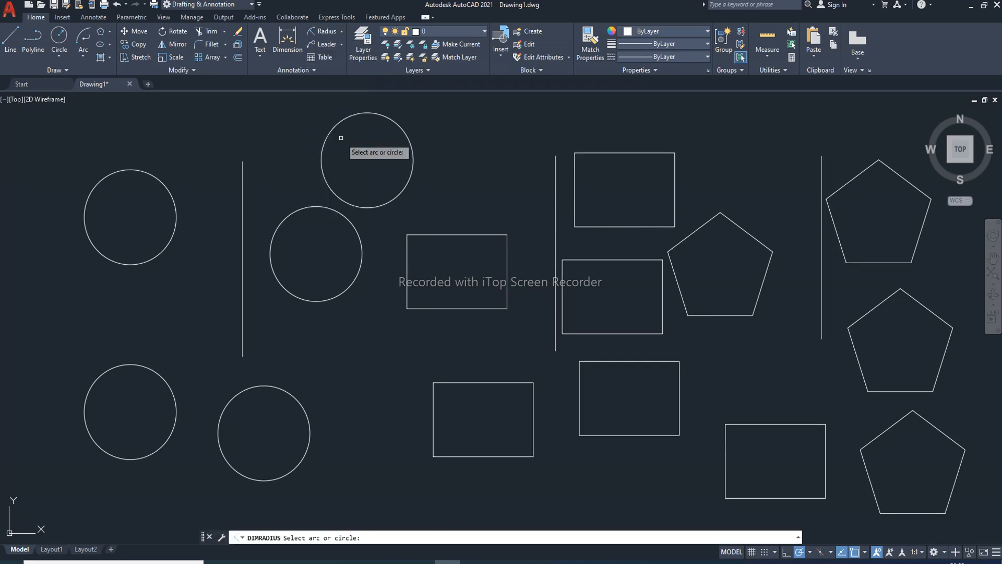
left_click(160, 183)
left_click(171, 155)
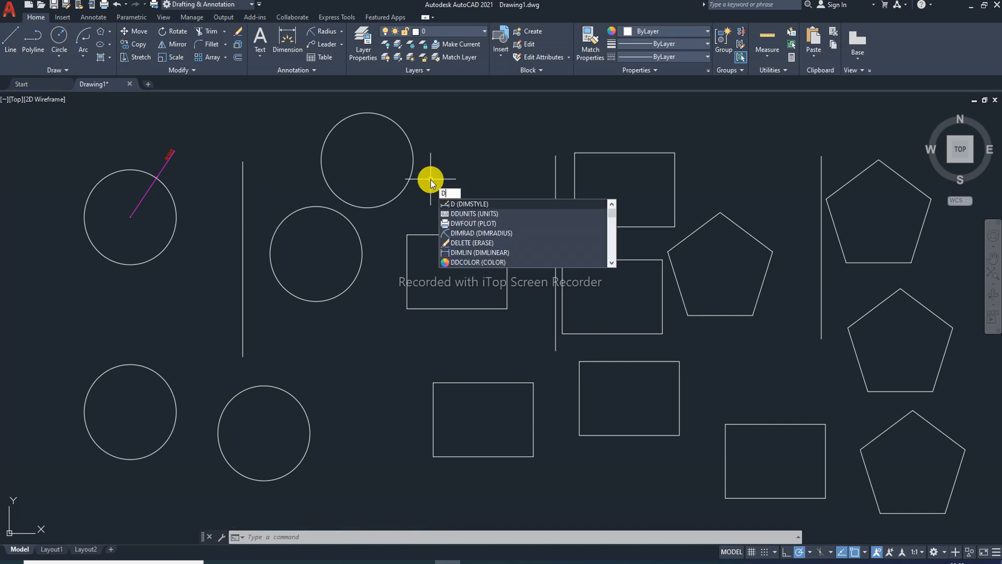
Step: Modify the ISO-25 dimension style with text height 30, arrow size 15 and center mark size 15
key("Return")
left_click(618, 260)
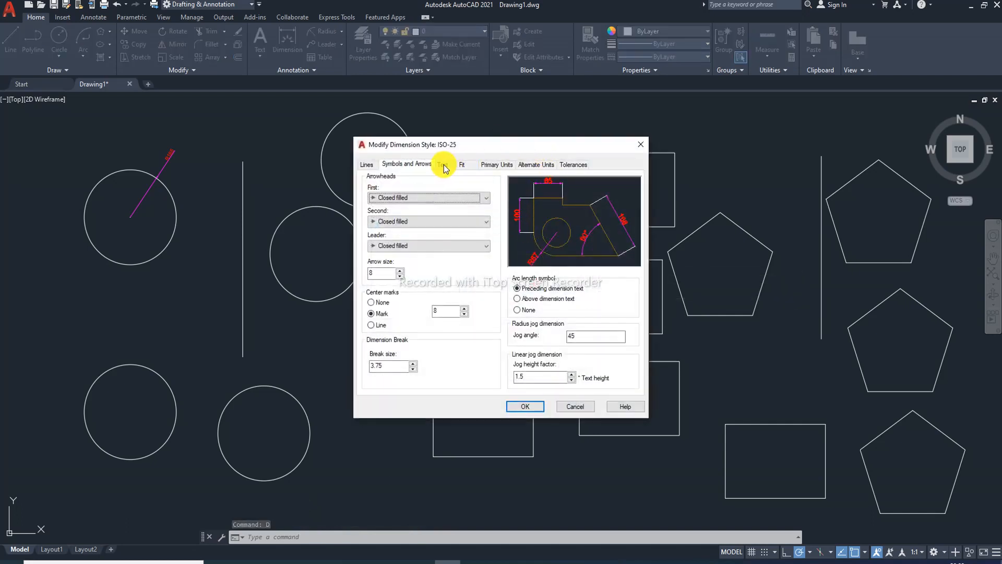
left_click(442, 164)
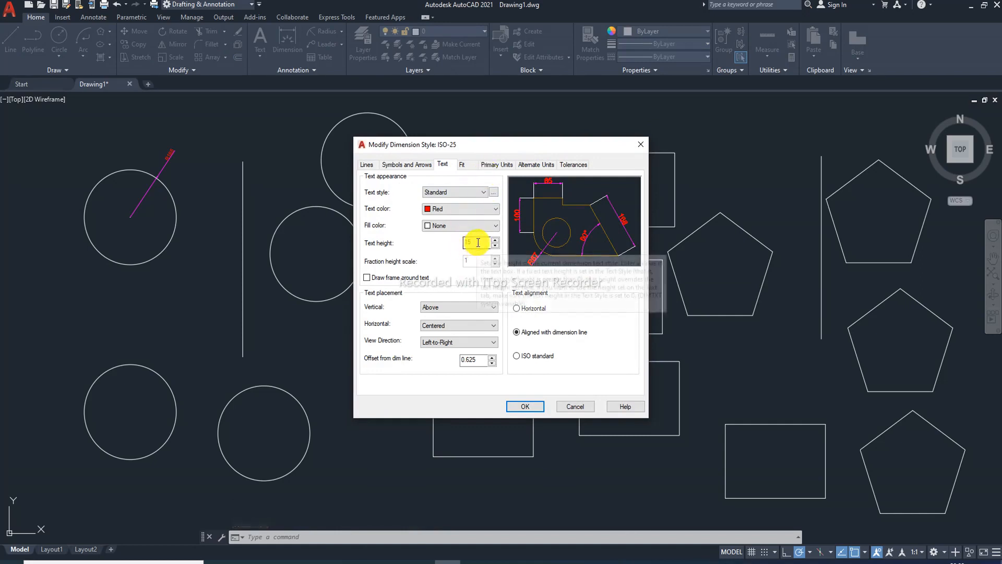
left_click_drag(476, 243, 456, 243)
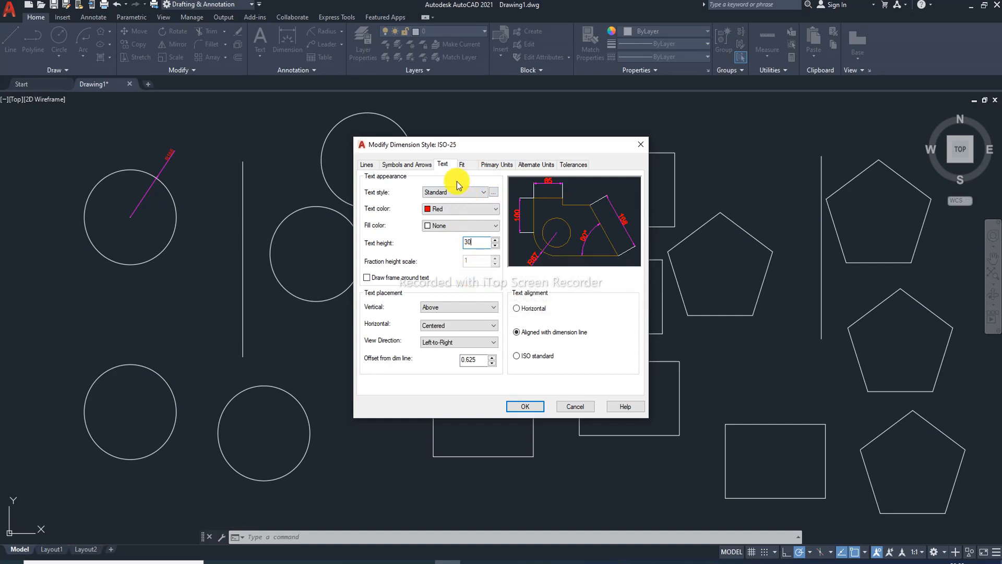
left_click(403, 163)
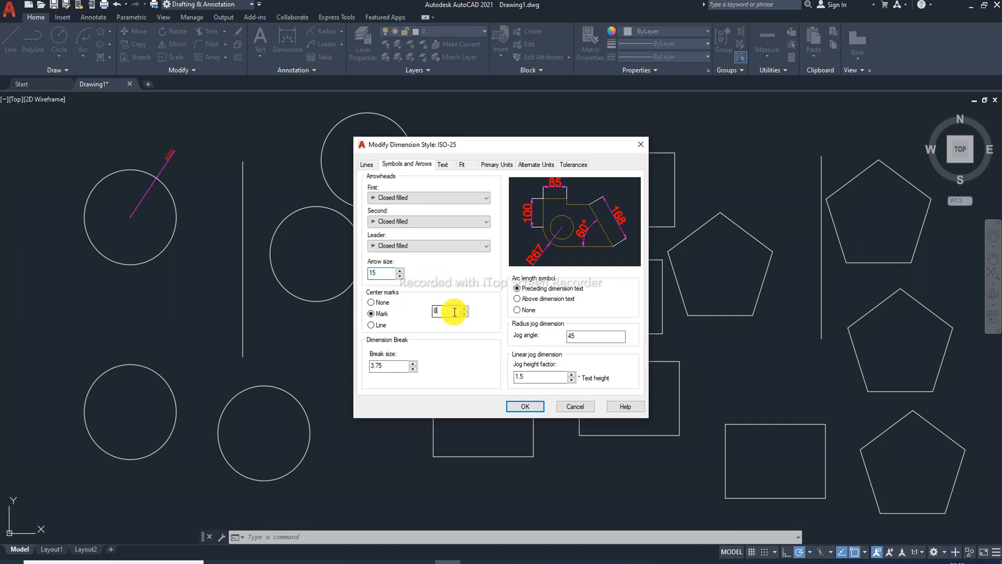
double_click(430, 315)
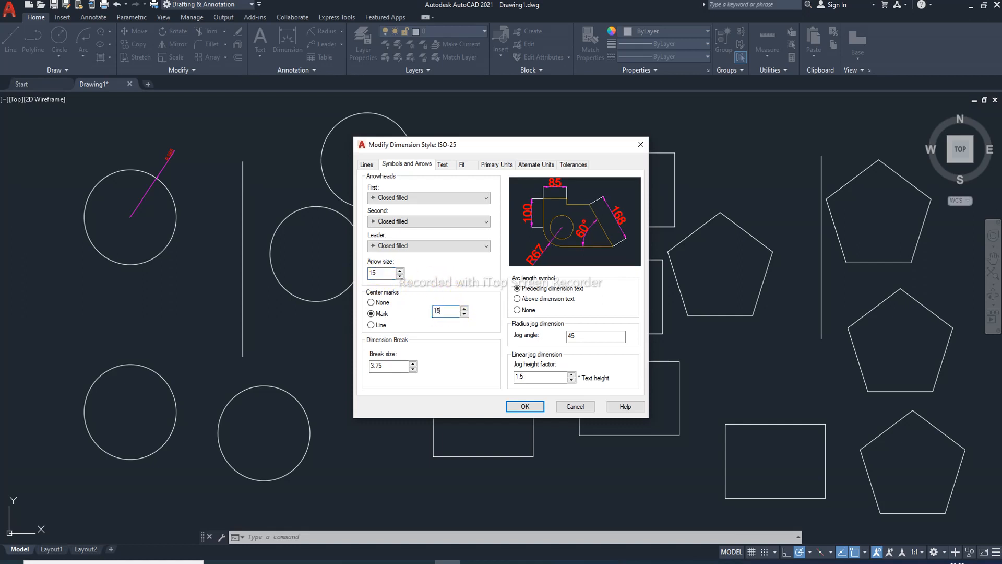
left_click(525, 407)
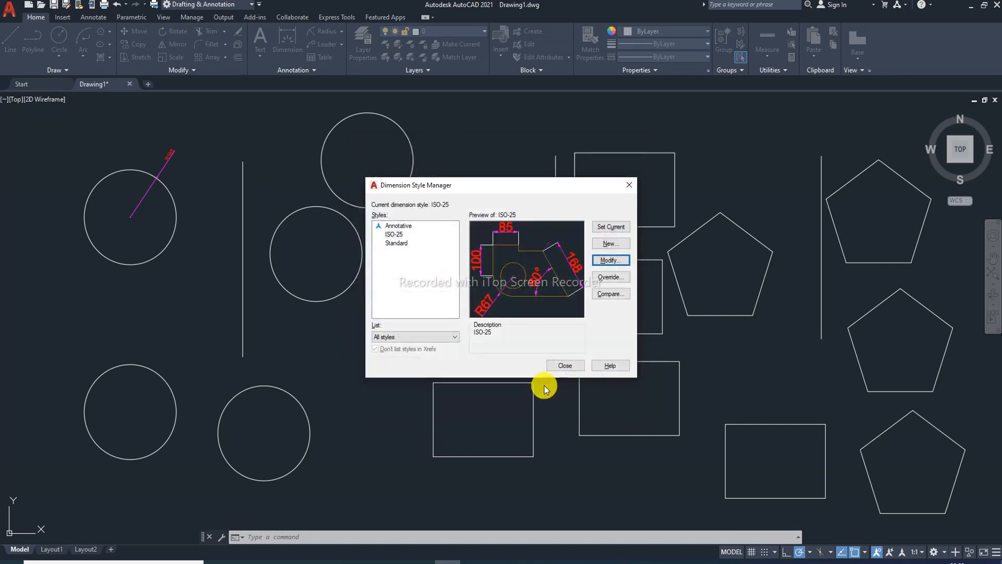
left_click(552, 365)
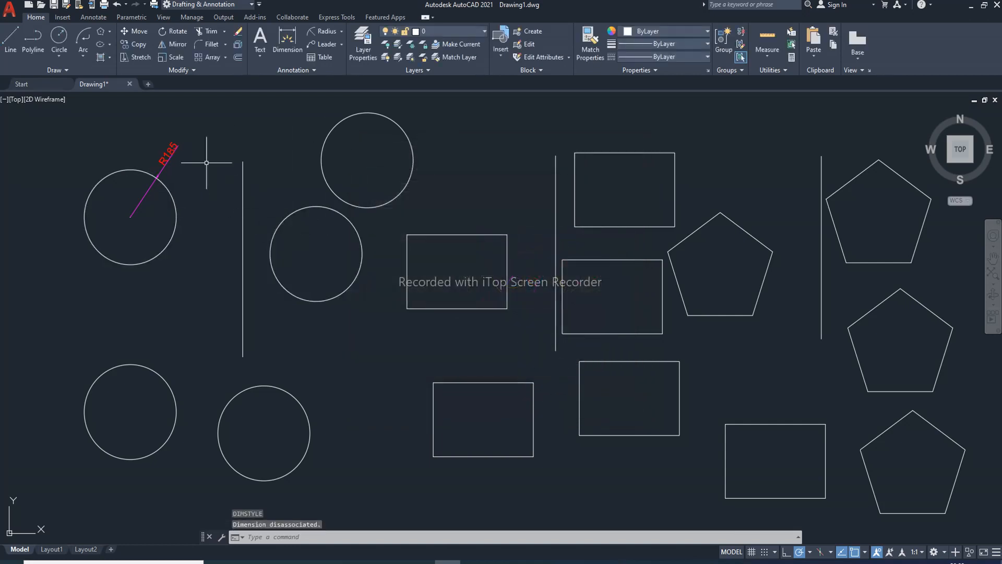
Step: Modify the ISO-25 dimension style with text height 40, arrow size 20 and center mark size 20
type("d")
key("Return")
left_click(614, 263)
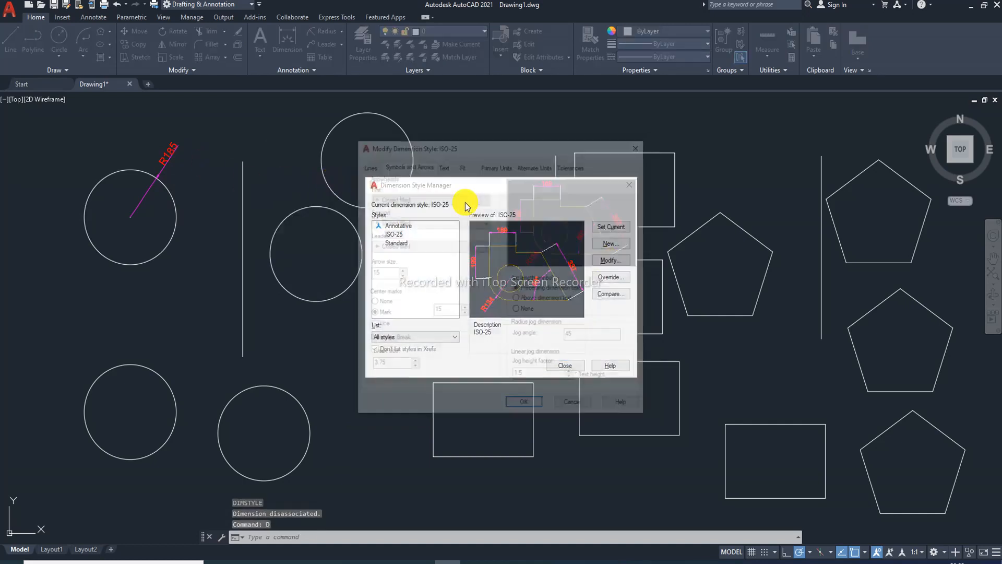
left_click(444, 165)
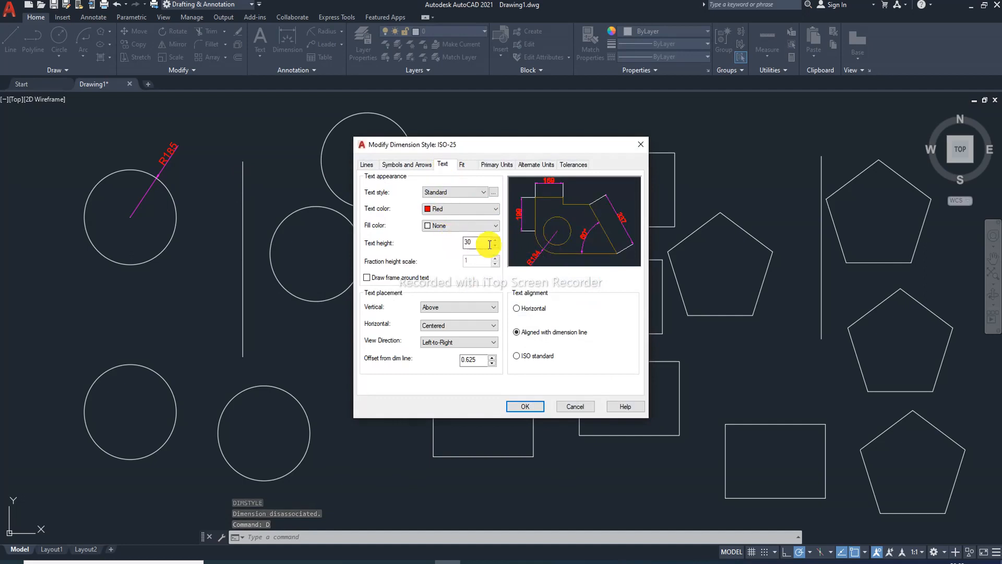
type("4")
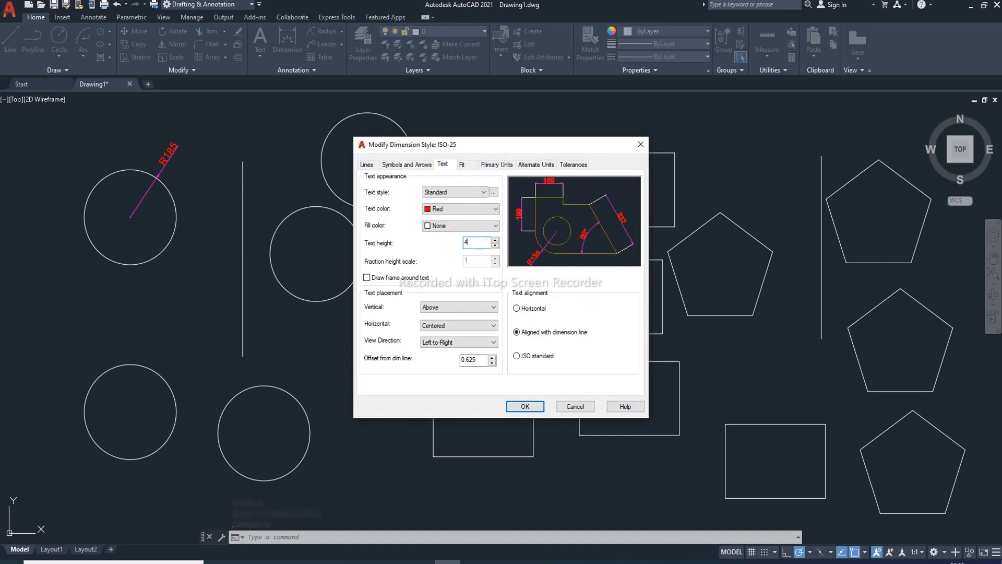
type("0")
left_click(389, 165)
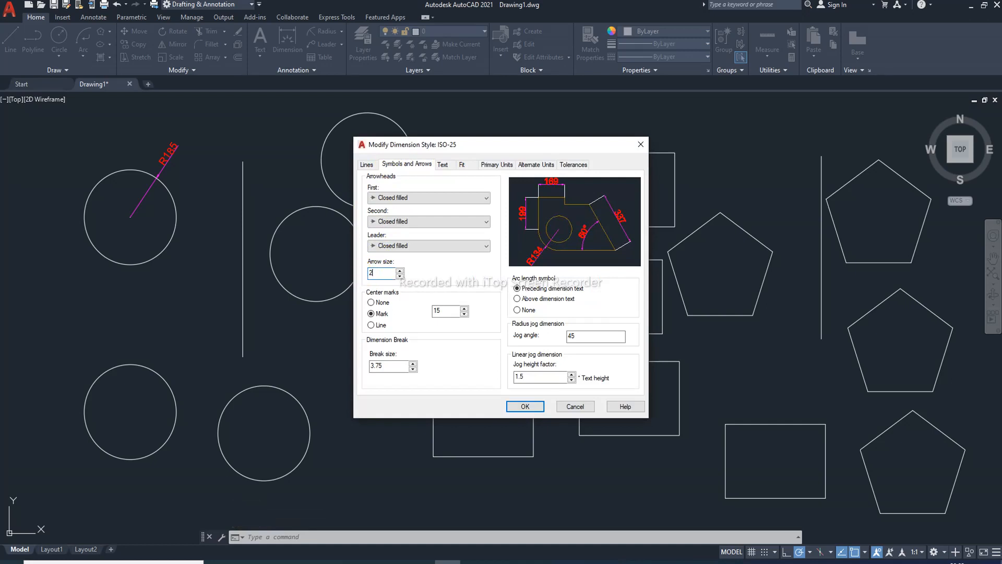
left_click_drag(452, 311, 422, 314)
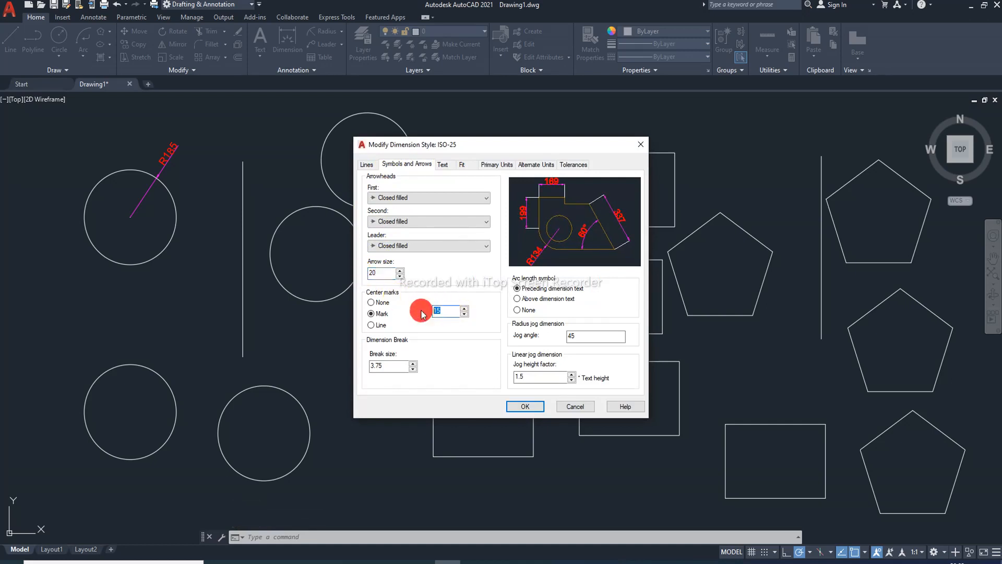
type("20")
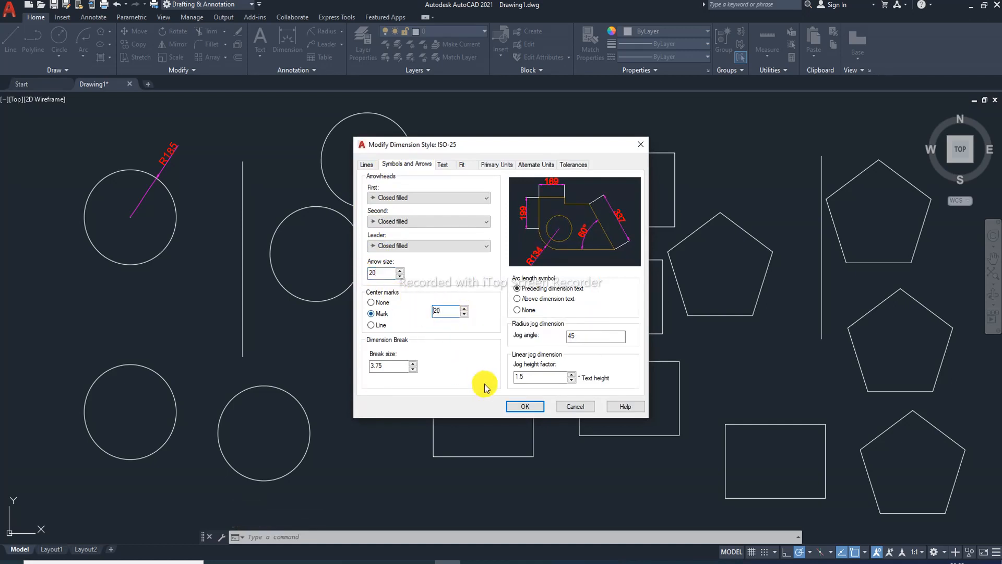
left_click(524, 411)
left_click(573, 367)
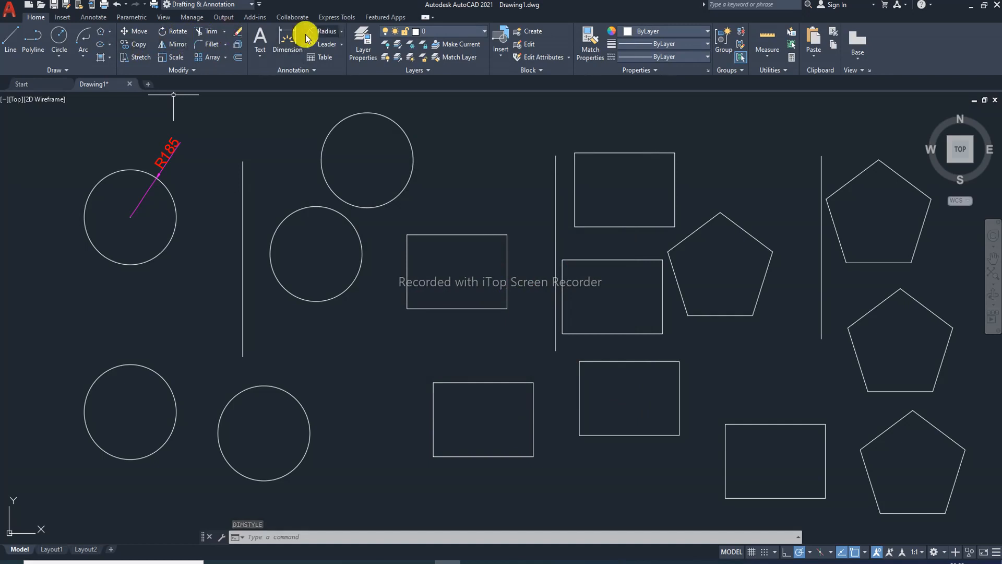
Step: Add linear dimensions to the upper rectangle left of the middle line: its width above the top edge and its height beside the left edge
left_click(340, 33)
left_click(335, 51)
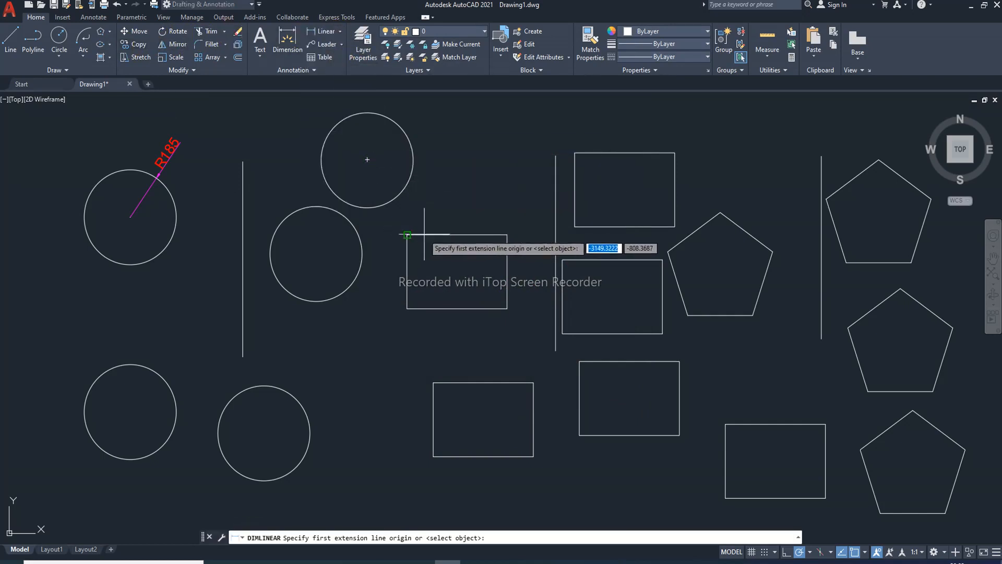
left_click(407, 235)
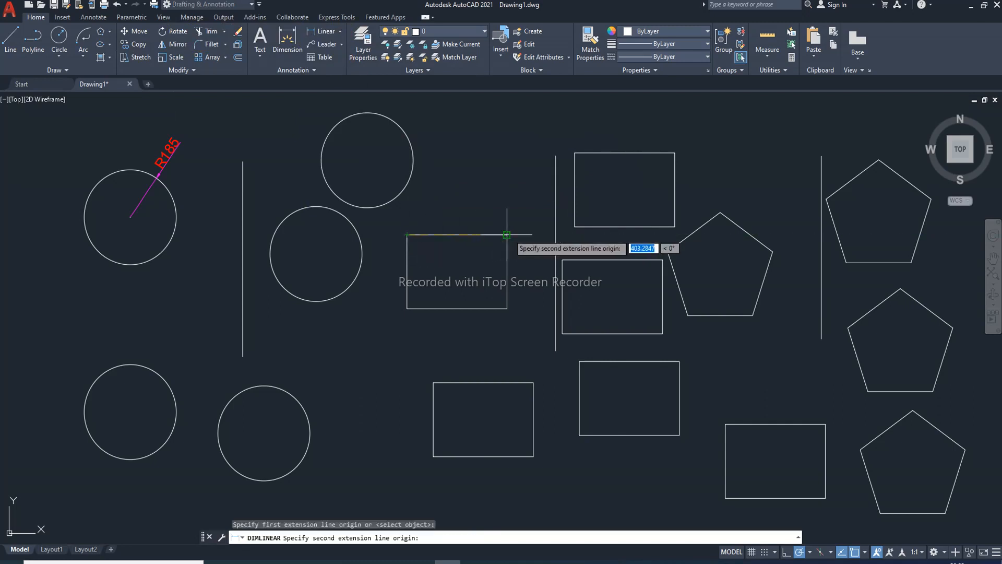
left_click(507, 235)
left_click(493, 210)
left_click(324, 31)
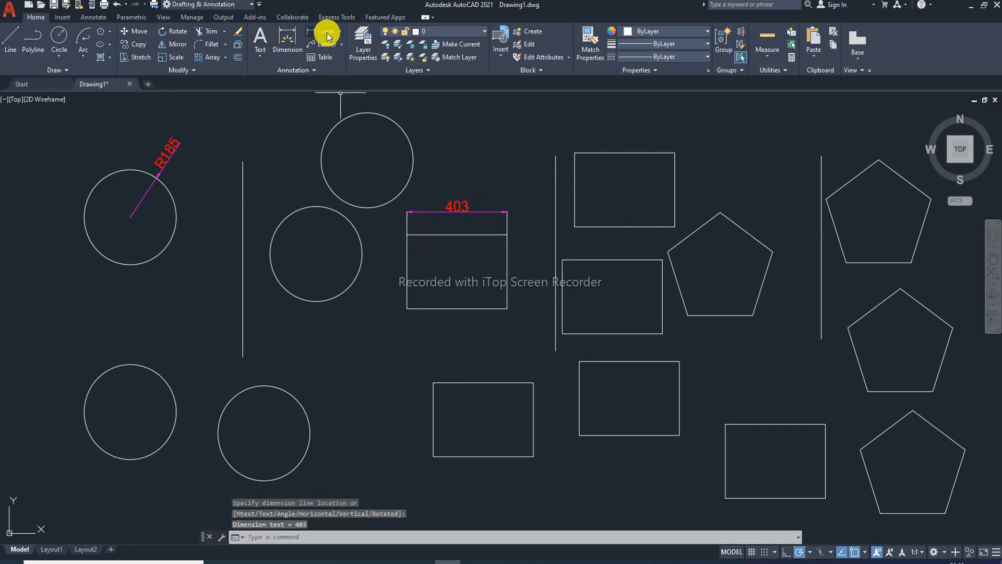
left_click(407, 234)
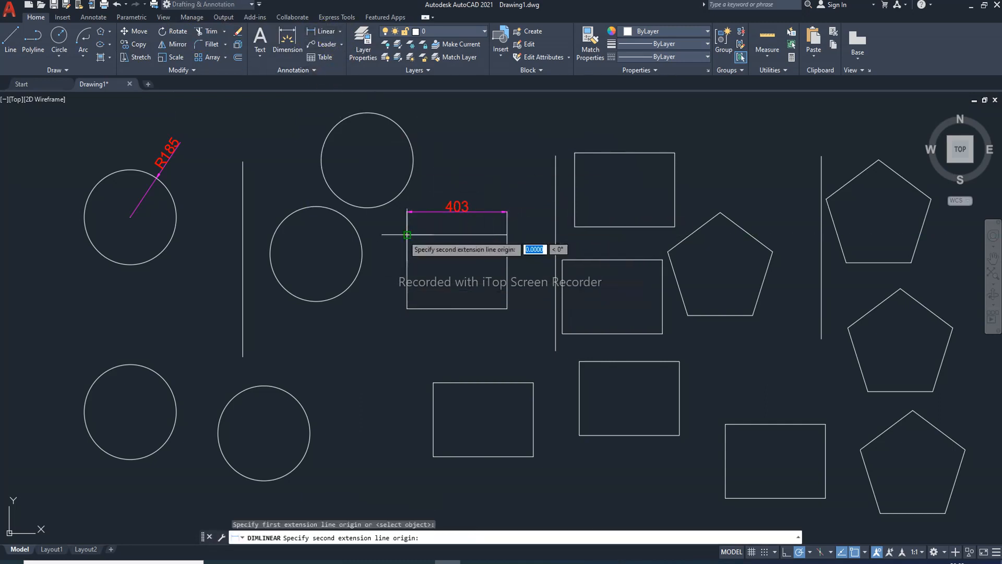
left_click(407, 308)
left_click(391, 301)
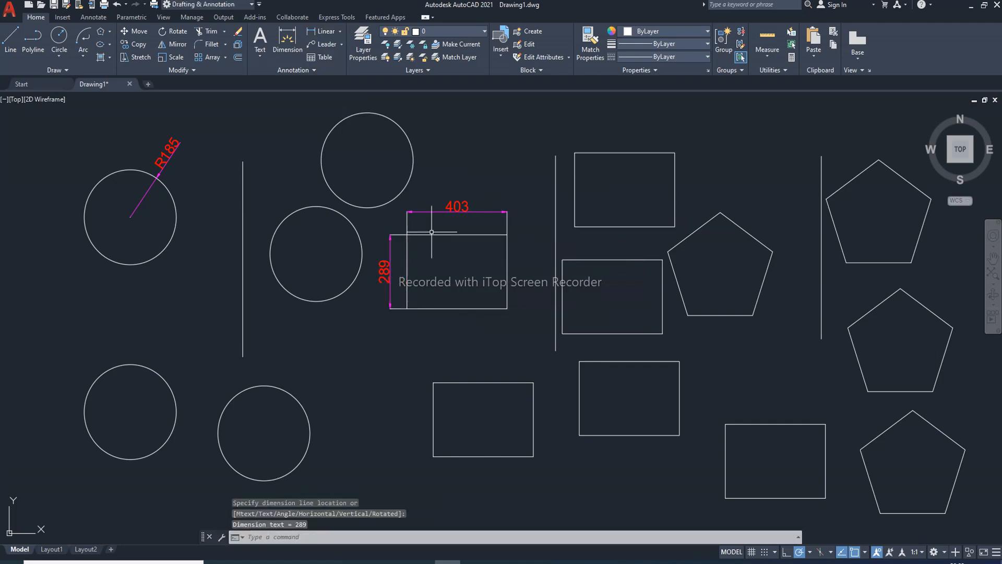
Step: Add a linear dimension to the bottom edge of the original pentagon, placed below it
left_click(329, 35)
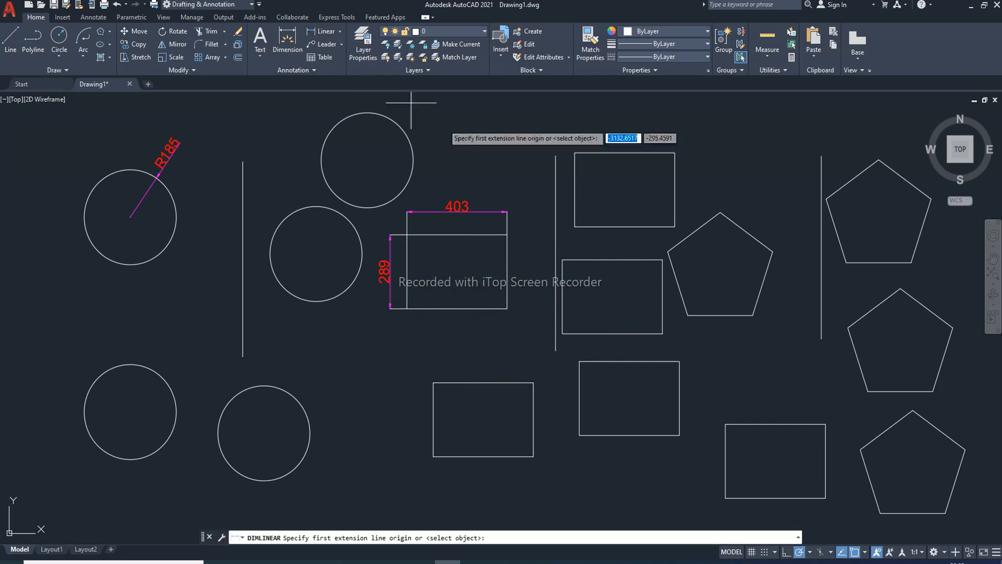
left_click(688, 315)
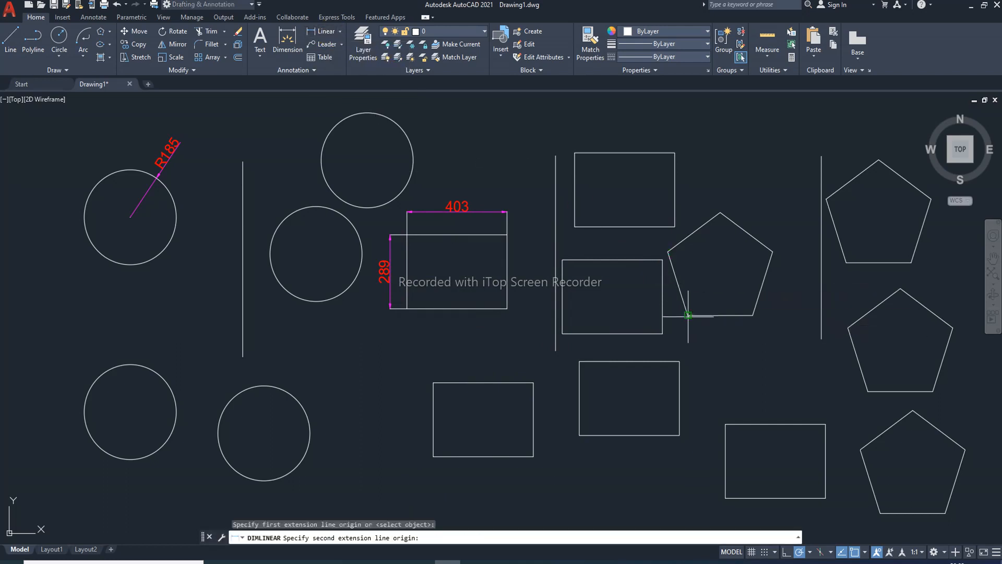
left_click(753, 315)
left_click(744, 343)
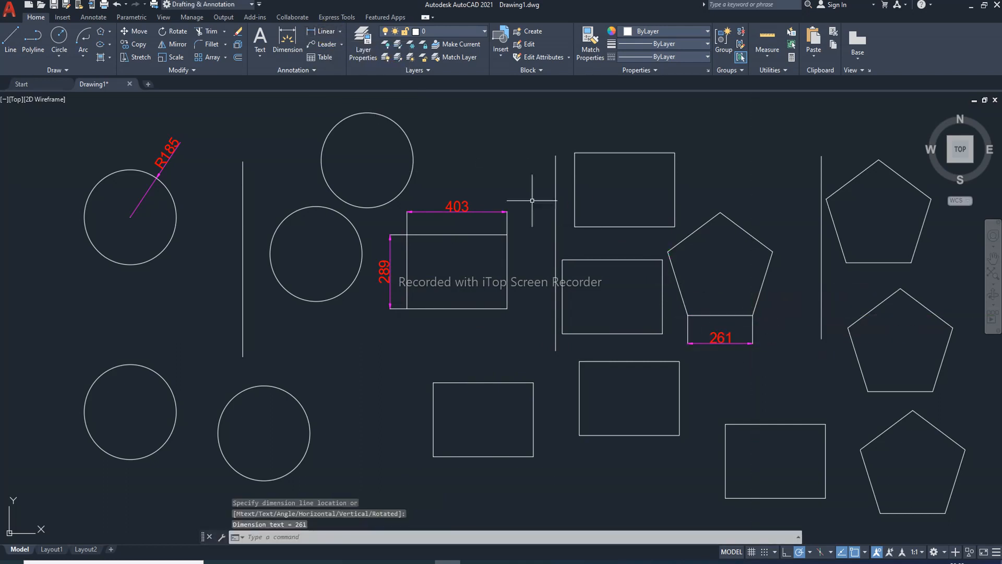
Step: Add an aligned dimension to the pentagon's lower-right slanted edge, placed just outside the shape
left_click(339, 32)
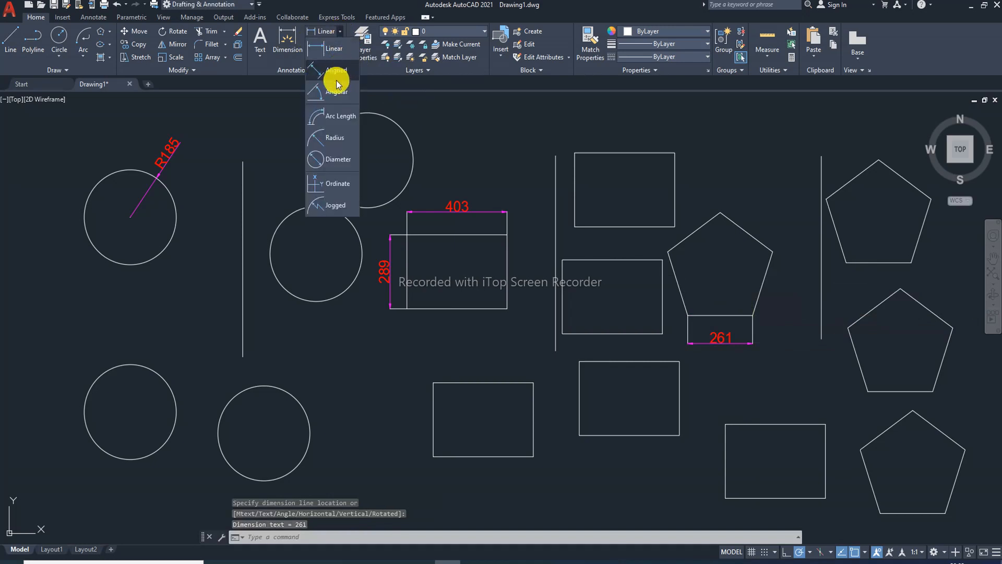
left_click(337, 79)
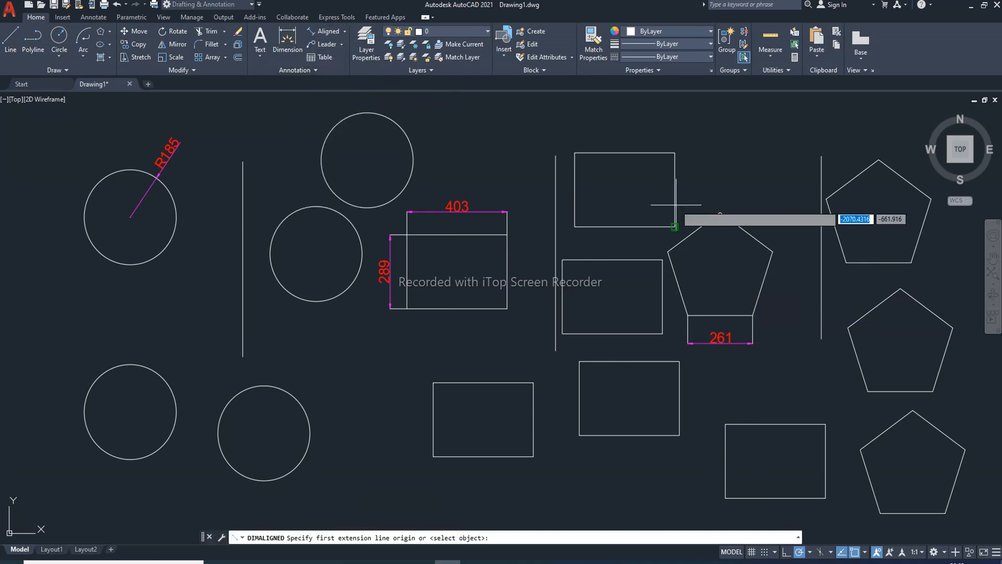
left_click(772, 251)
left_click(753, 315)
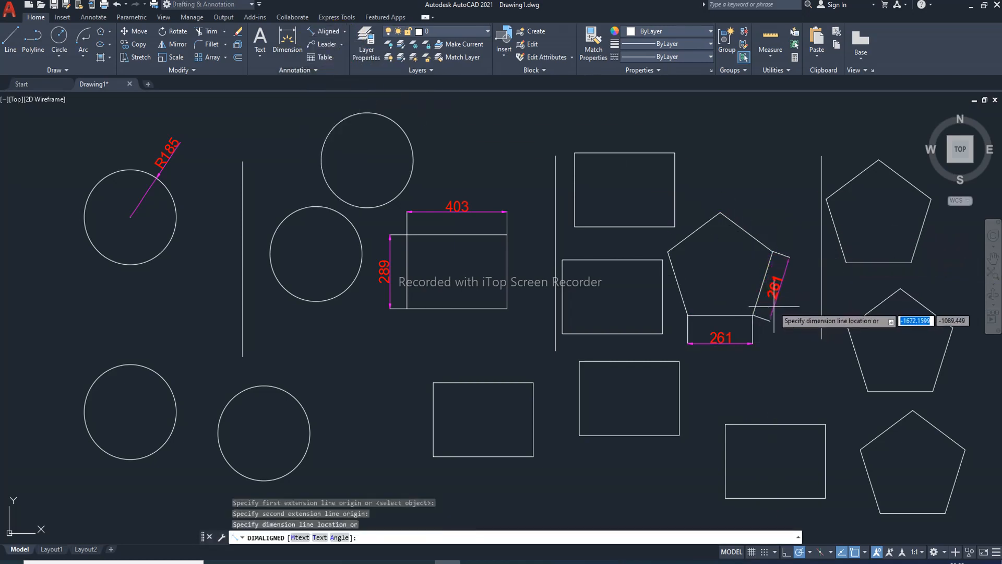
left_click(774, 307)
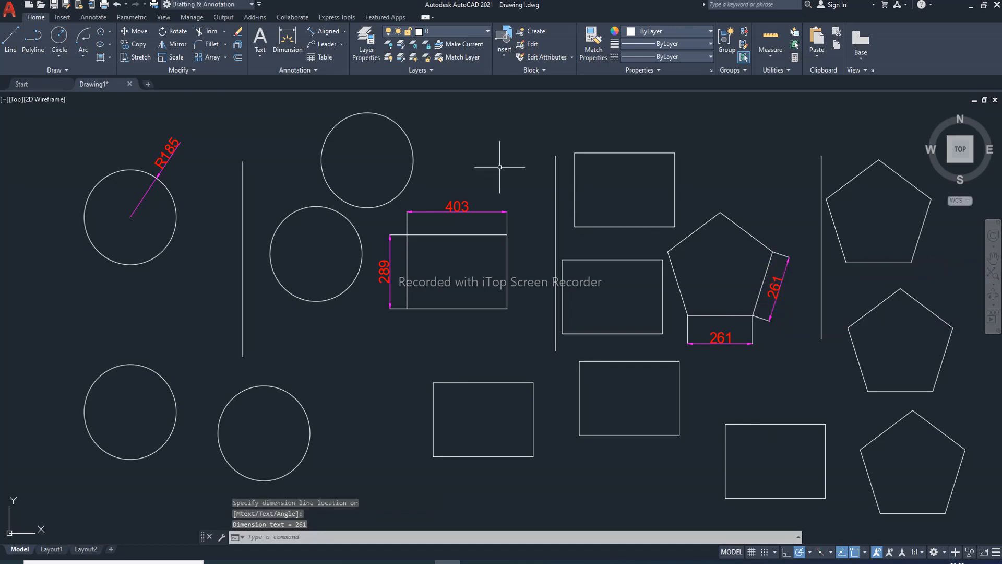
Step: Add an angular dimension inside the pentagon's left corner, between its upper-left and lower-left edges
left_click(344, 35)
left_click(335, 94)
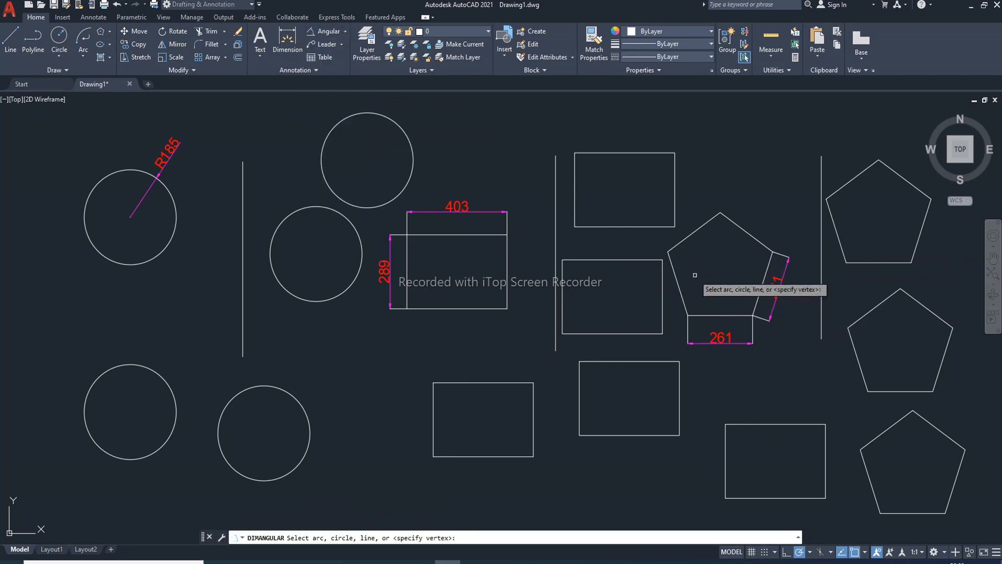
left_click(681, 242)
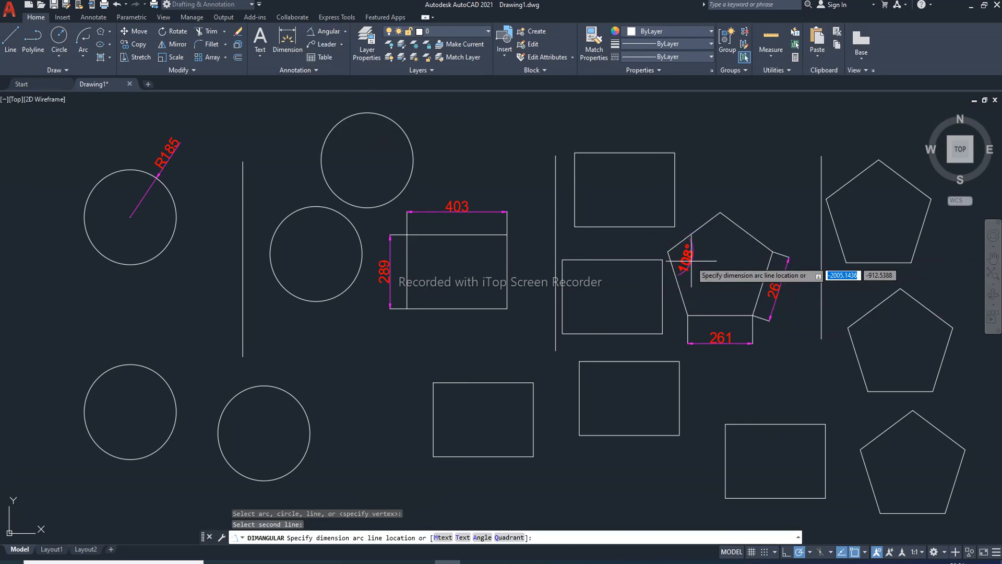
left_click(691, 260)
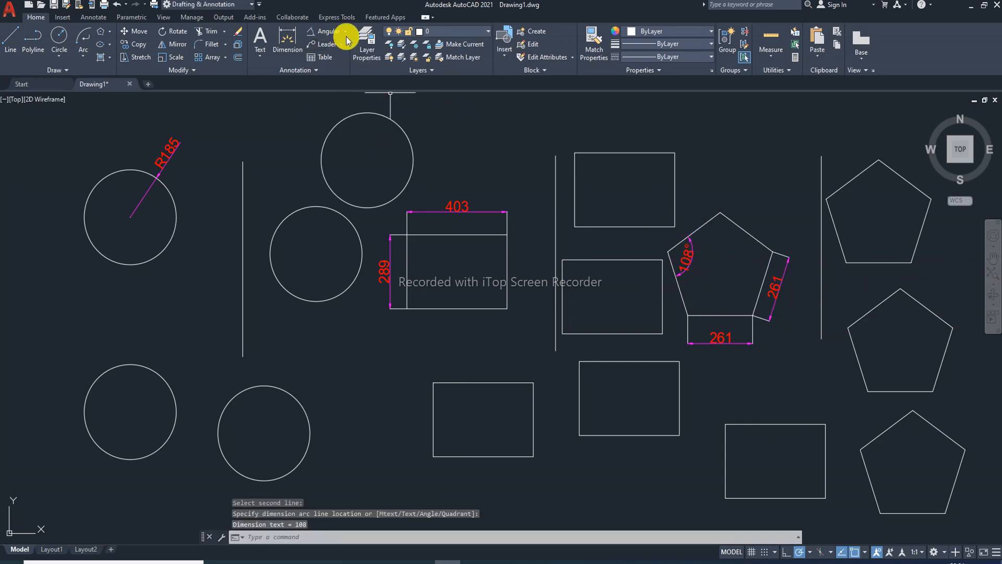
Step: Add an angular dimension inside the dimensioned rectangle's lower-right corner, between its right and bottom edges
left_click(506, 287)
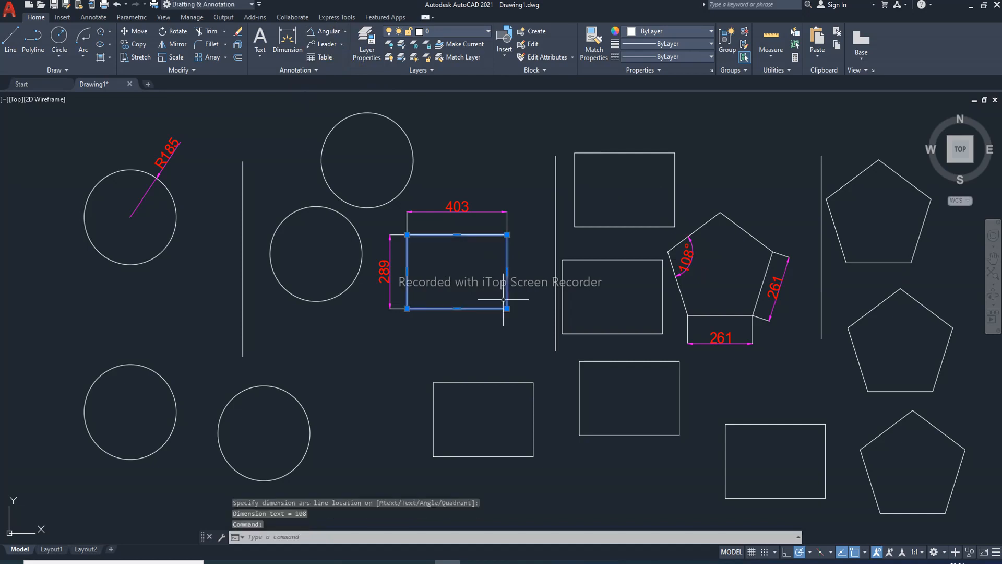
key("Escape")
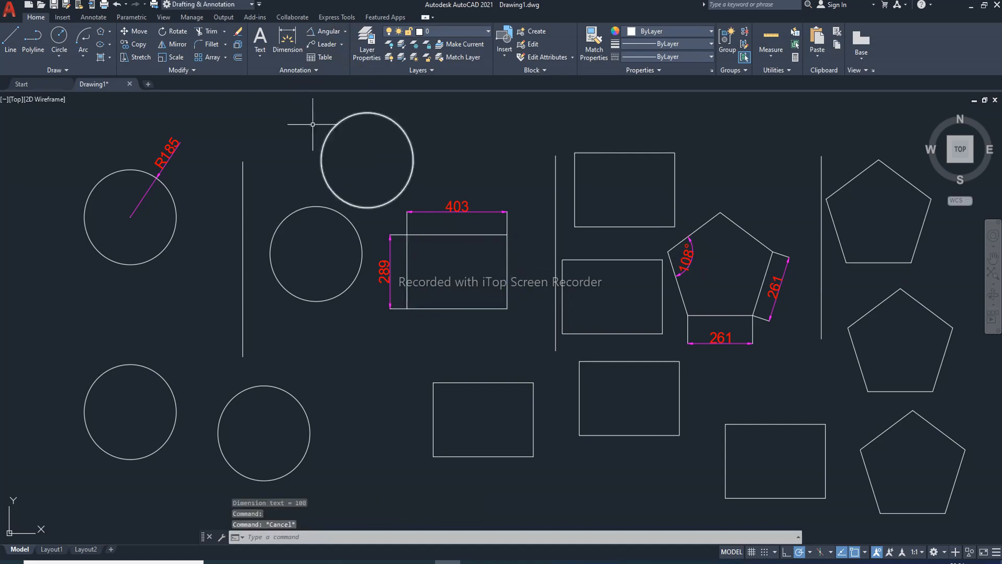
key("Return")
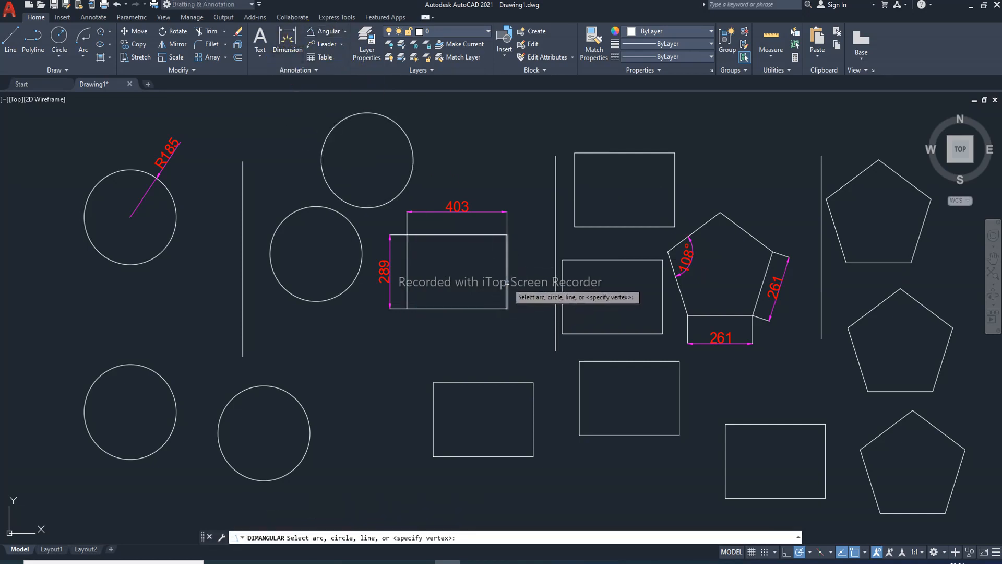
left_click(507, 292)
left_click(491, 309)
left_click(477, 290)
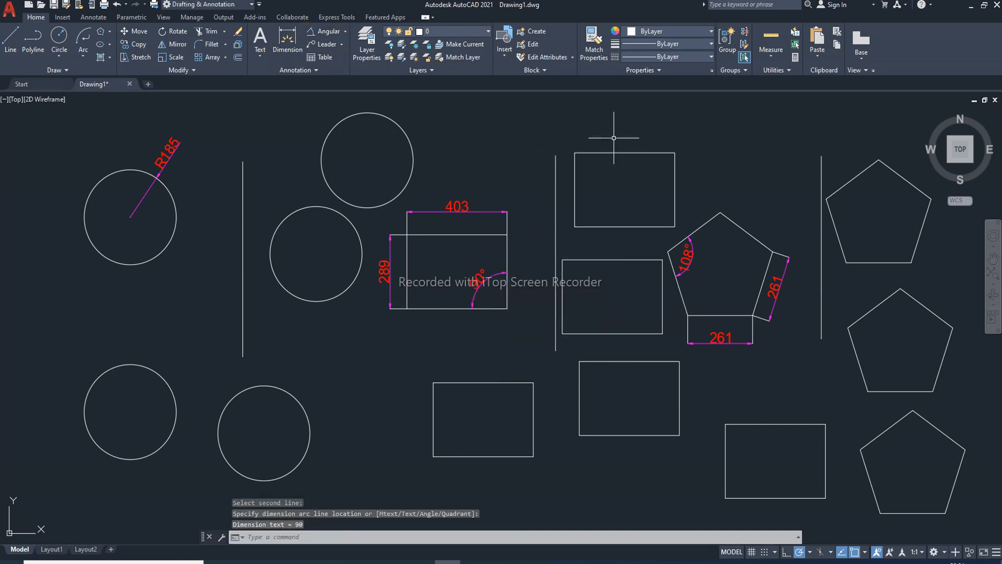
Step: Delete the four undimensioned circles, keeping only the circle with the radius dimension
left_click(398, 197)
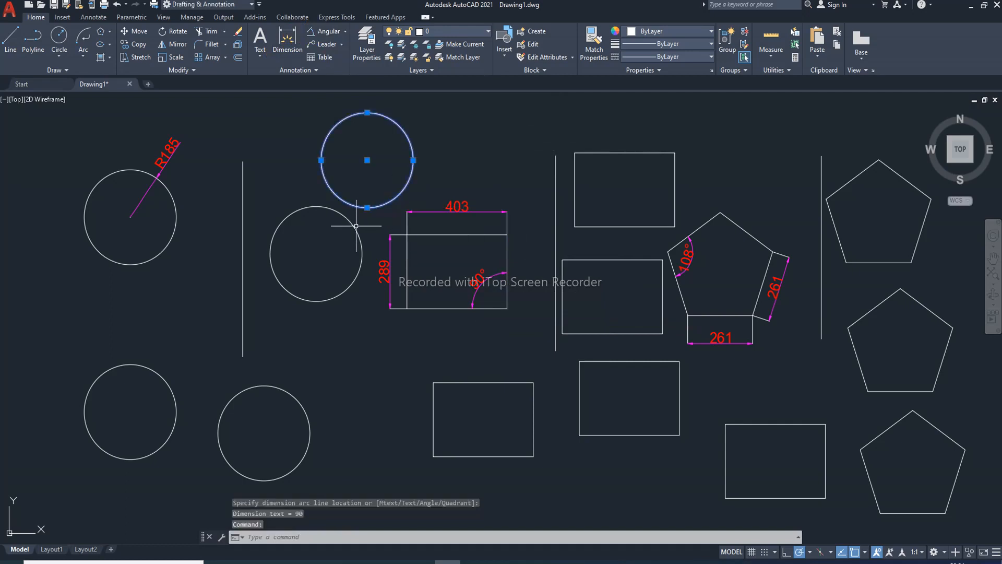
left_click(346, 218)
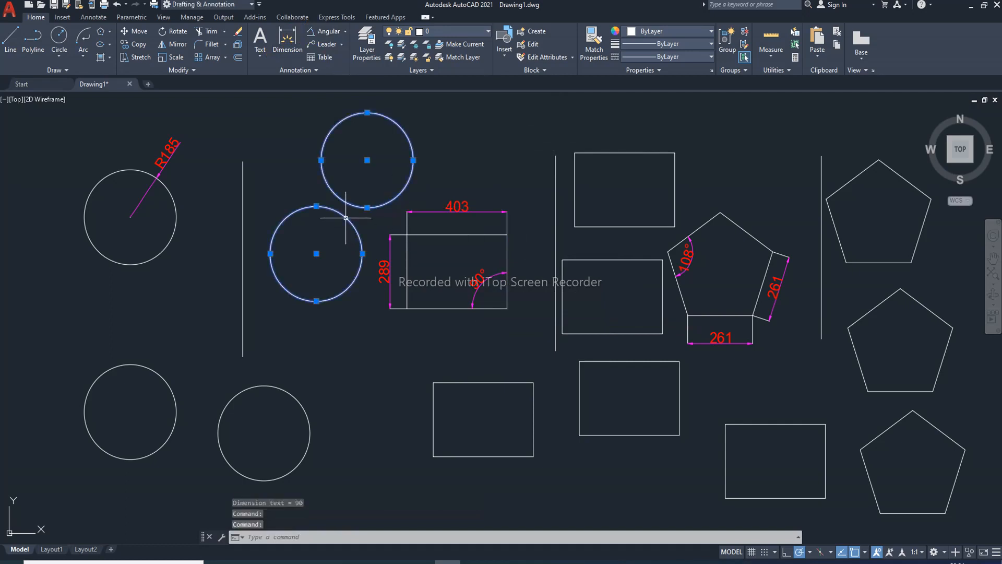
left_click(282, 391)
left_click(164, 379)
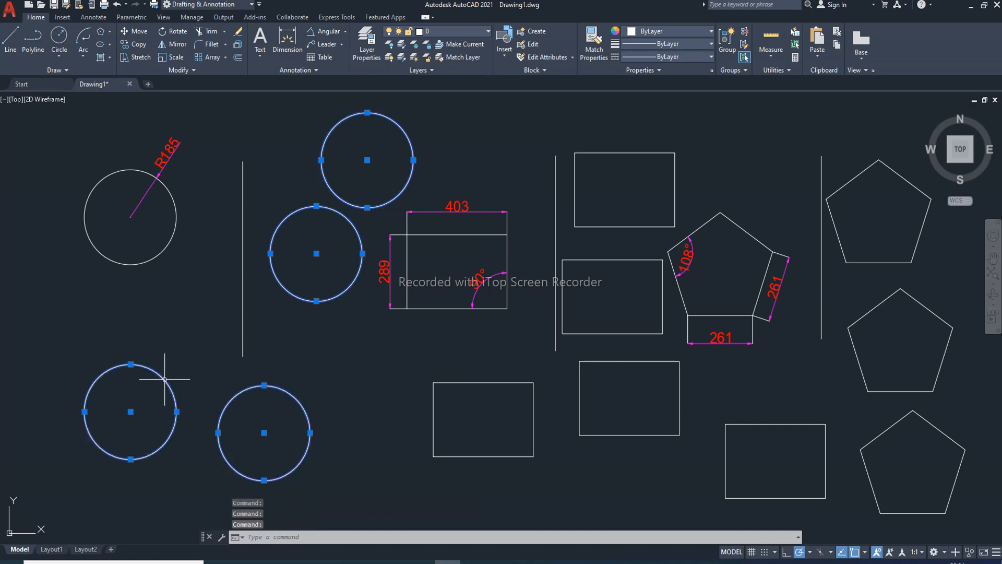
key("Delete")
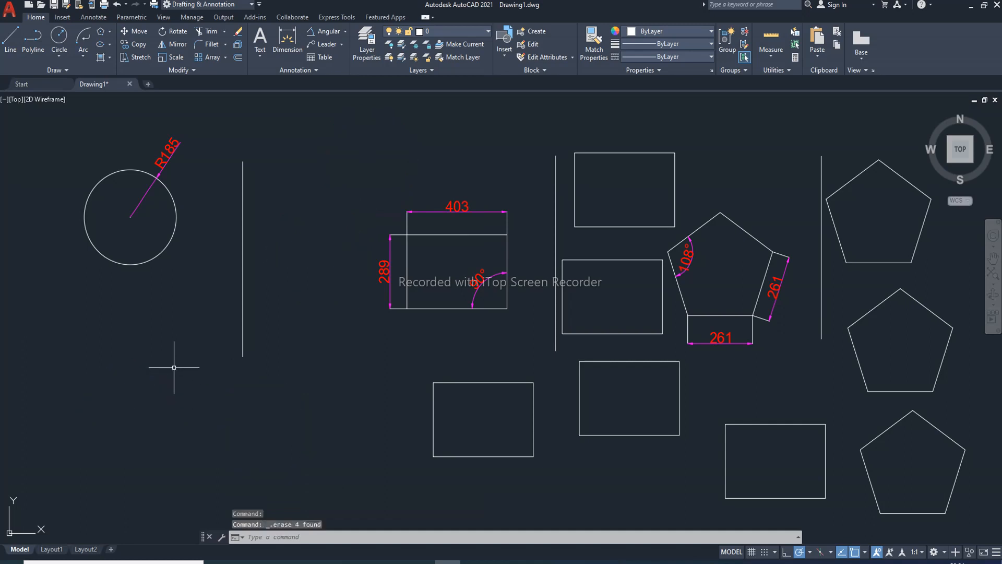
Step: Delete the three undimensioned rectangles right of the middle line and the one below the dimensioned rectangle
left_click(601, 227)
left_click(601, 259)
left_click(595, 361)
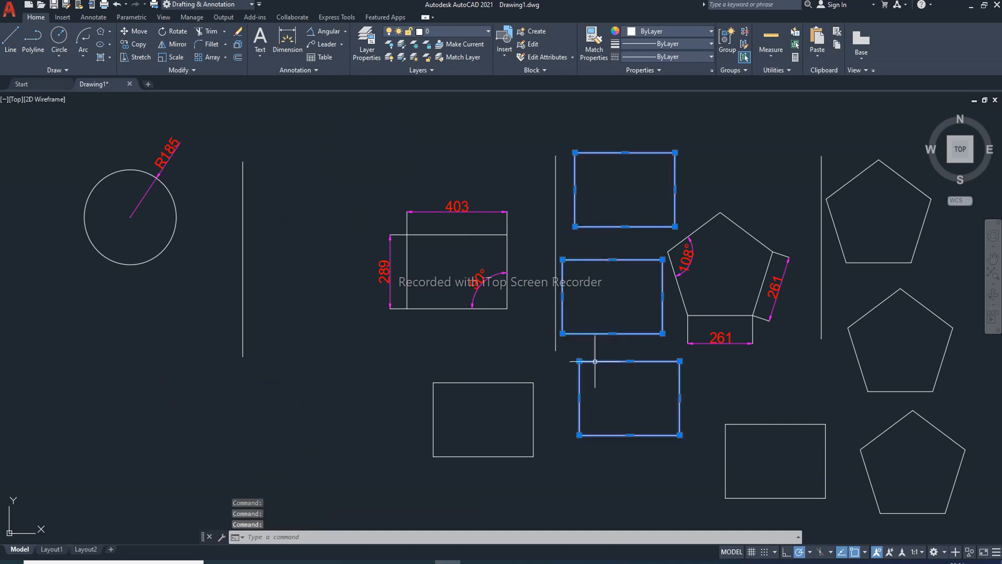
left_click(497, 383)
key("Delete")
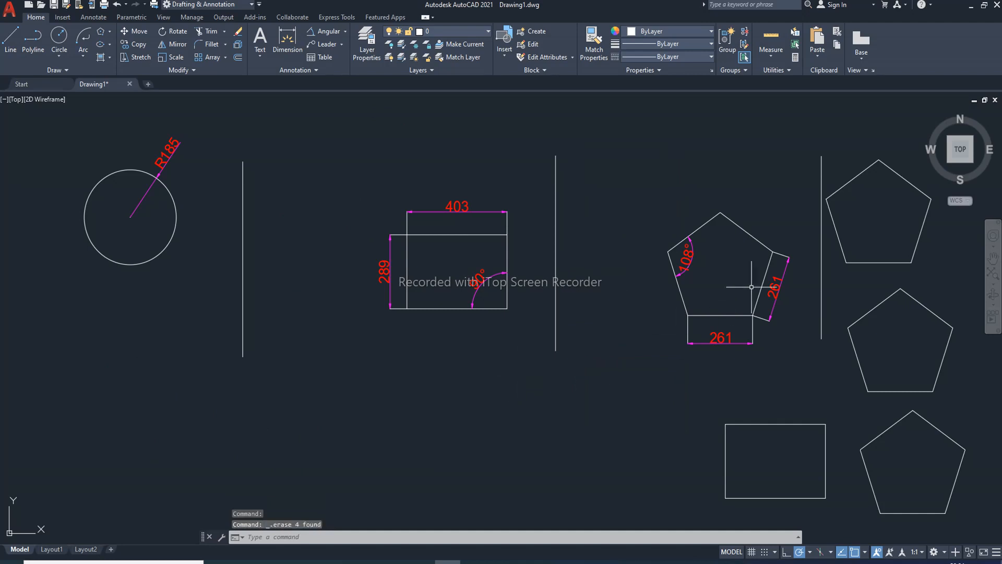
Step: Delete the three undimensioned pentagons at the far right of the drawing and the remaining undimensioned rectangle beside them
left_click(842, 184)
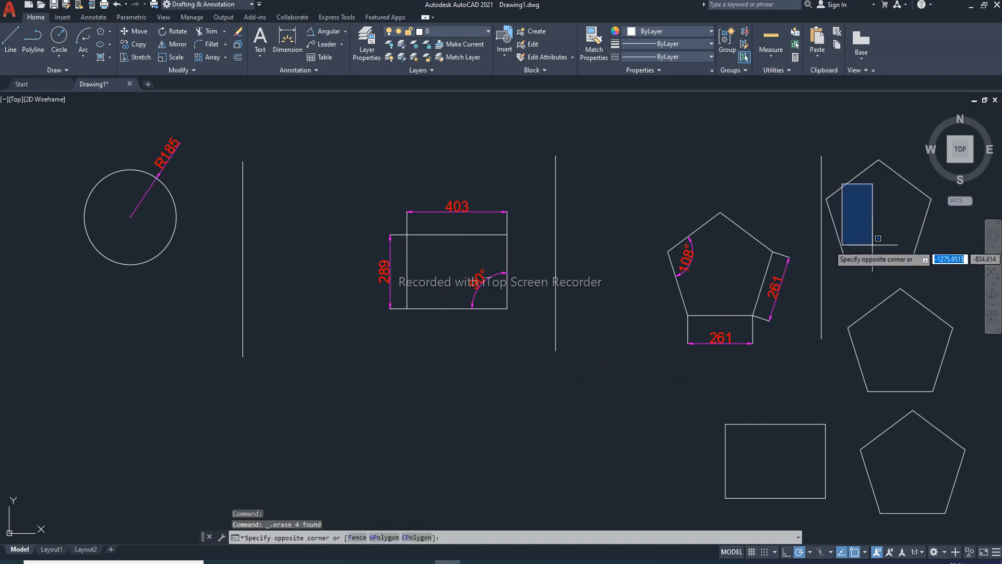
left_click(894, 312)
left_click(897, 289)
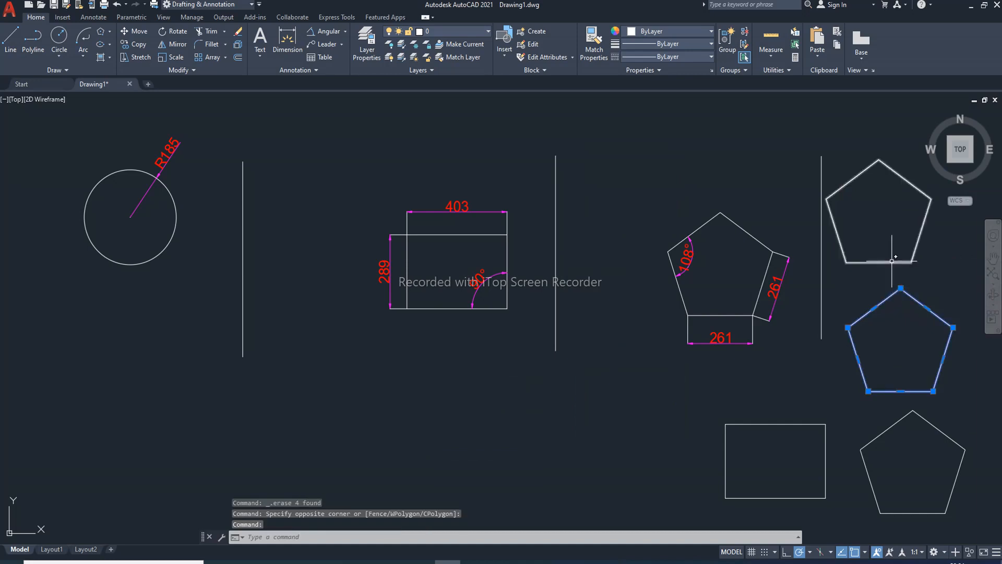
left_click(891, 260)
left_click(888, 257)
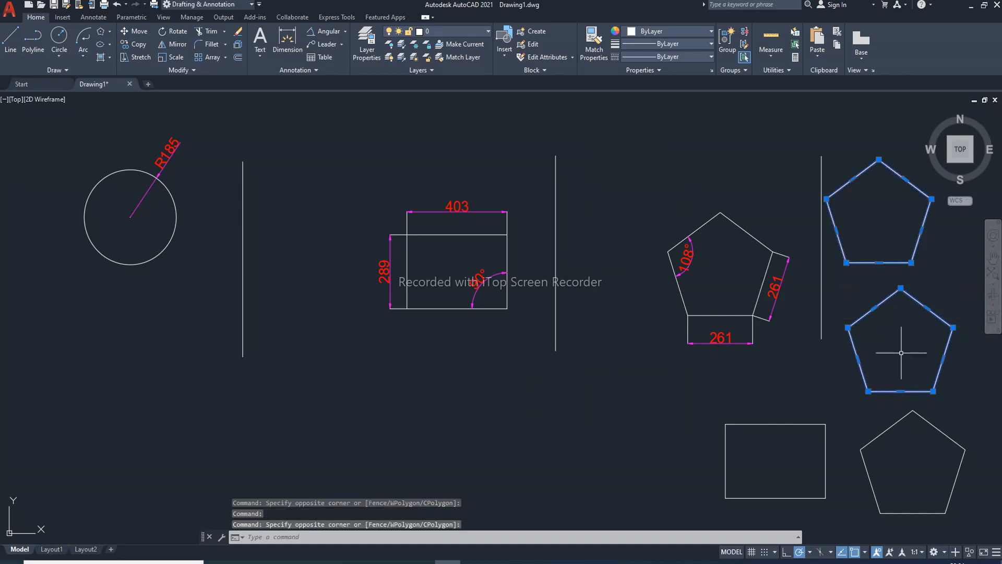
left_click(903, 410)
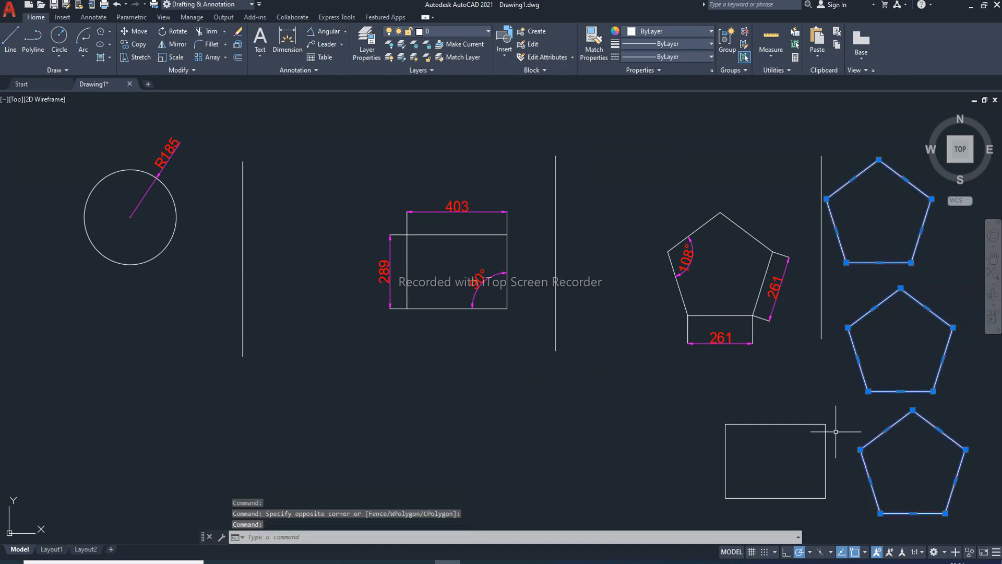
left_click(824, 425)
key("Delete")
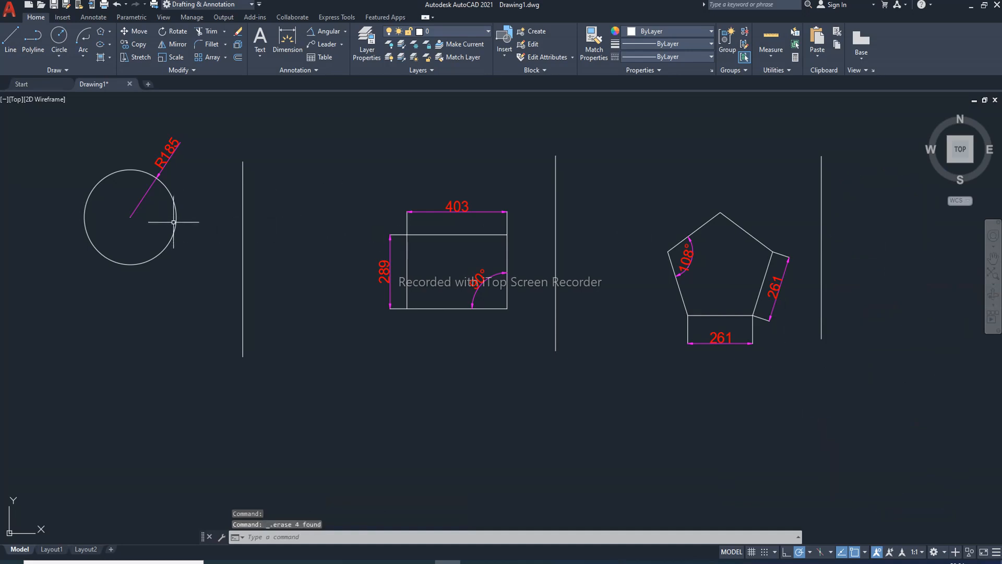
Step: Move the circle without its radius dimension, using its center as base point, to just right of the first vertical line
left_click(138, 32)
left_click(165, 185)
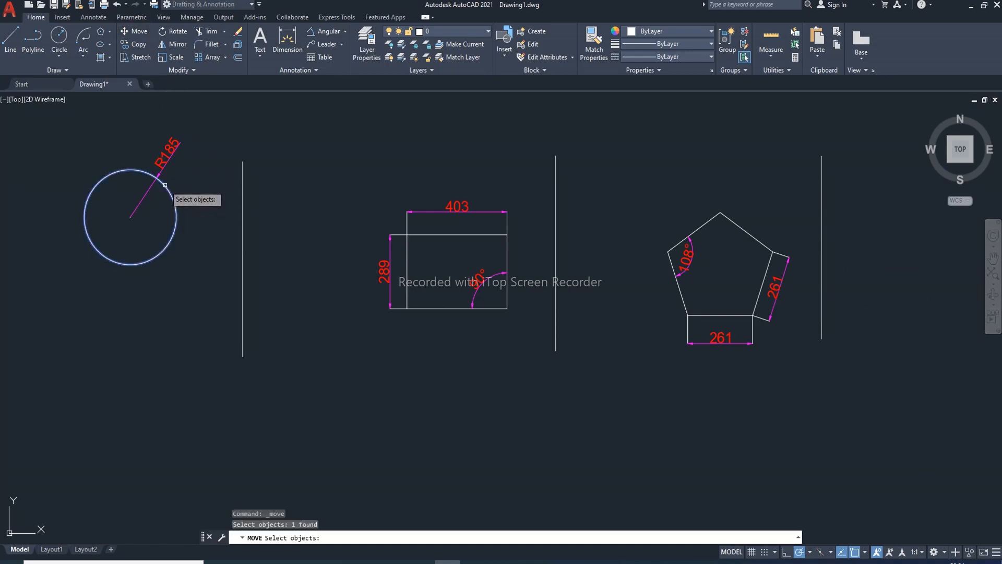
key("Return")
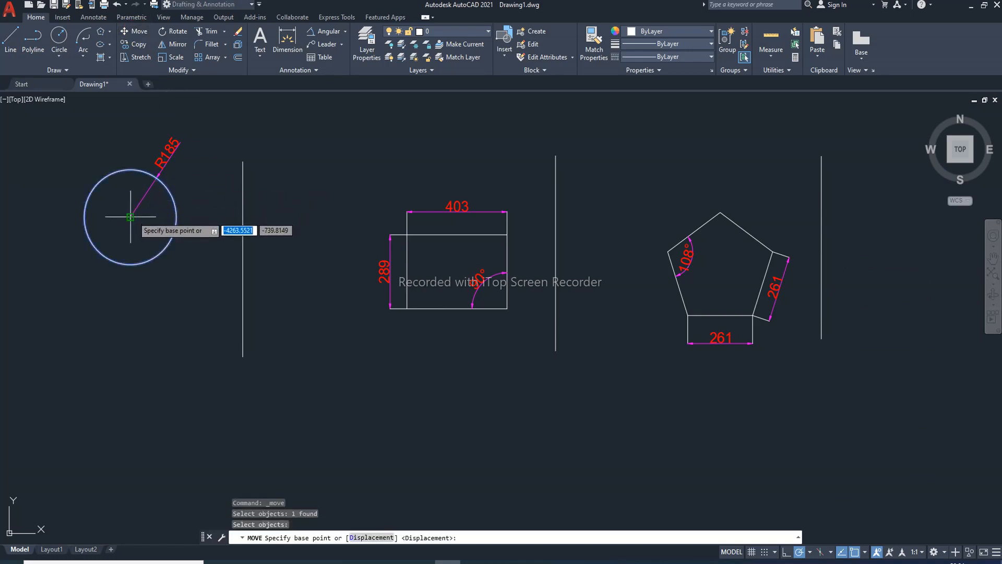
left_click(130, 216)
left_click(298, 192)
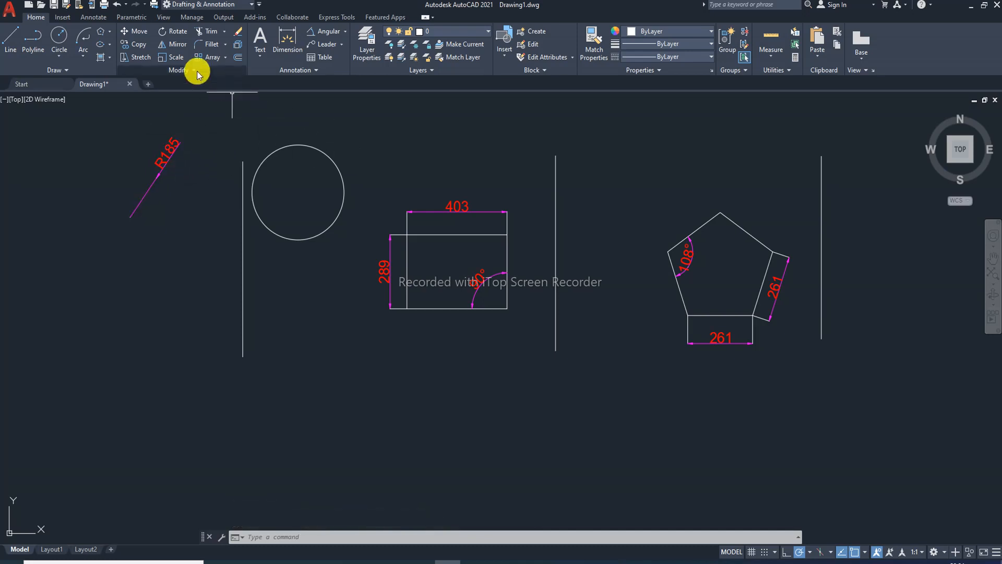
Step: Move the rectangle with its width, height and angle dimensions from its upper-right corner, about 578 units almost straight down
left_click(134, 31)
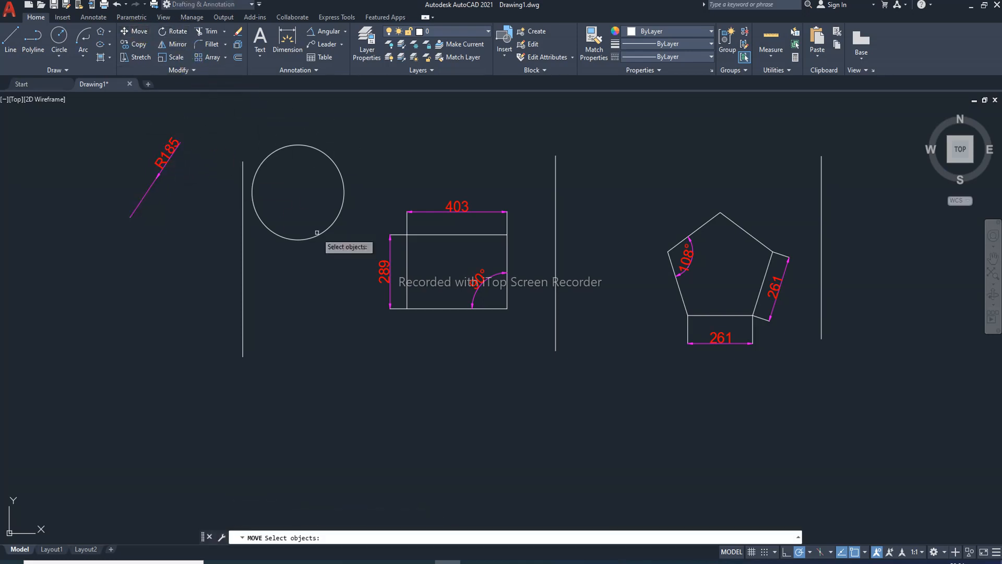
left_click(437, 235)
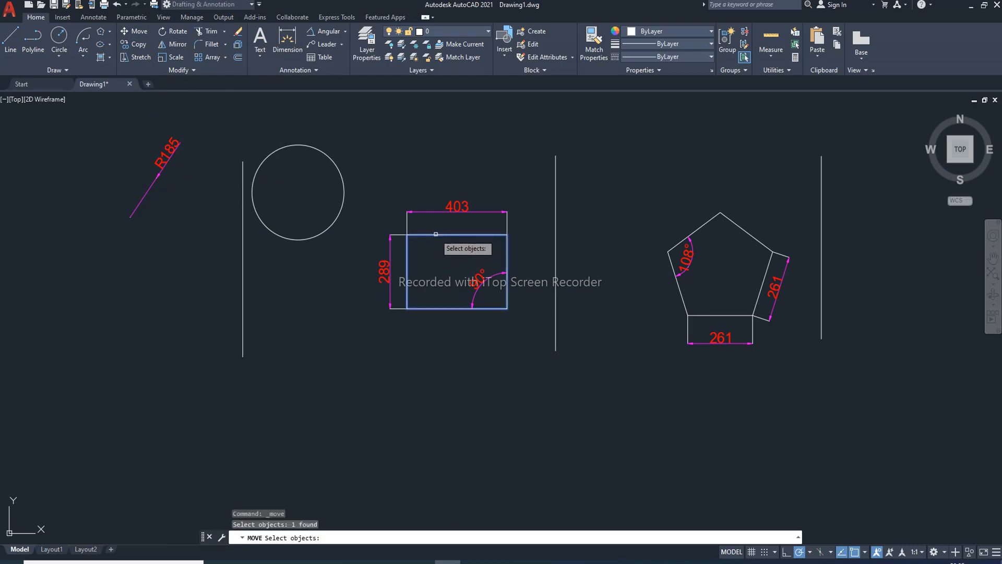
left_click(456, 211)
left_click(381, 267)
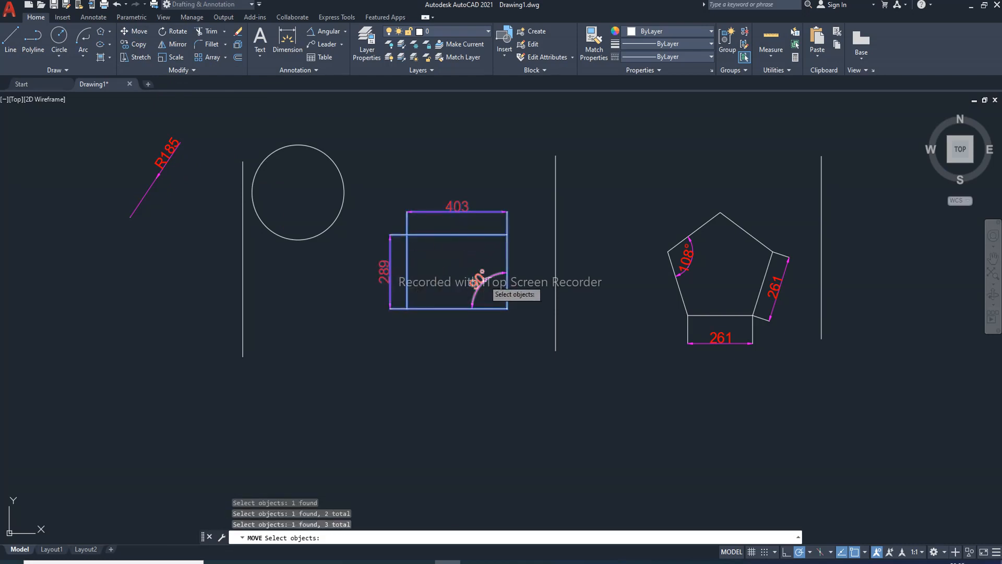
key("Return")
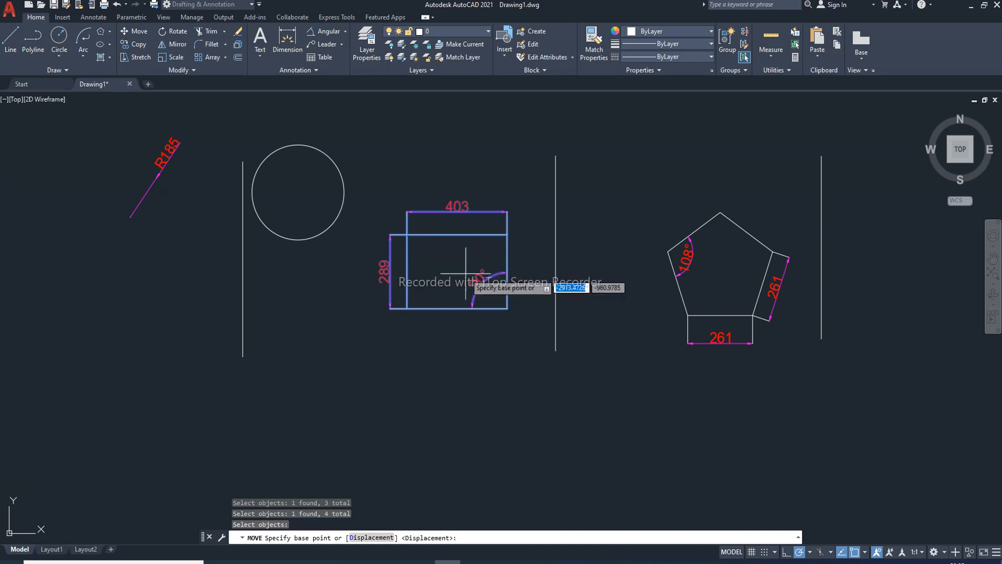
left_click(507, 235)
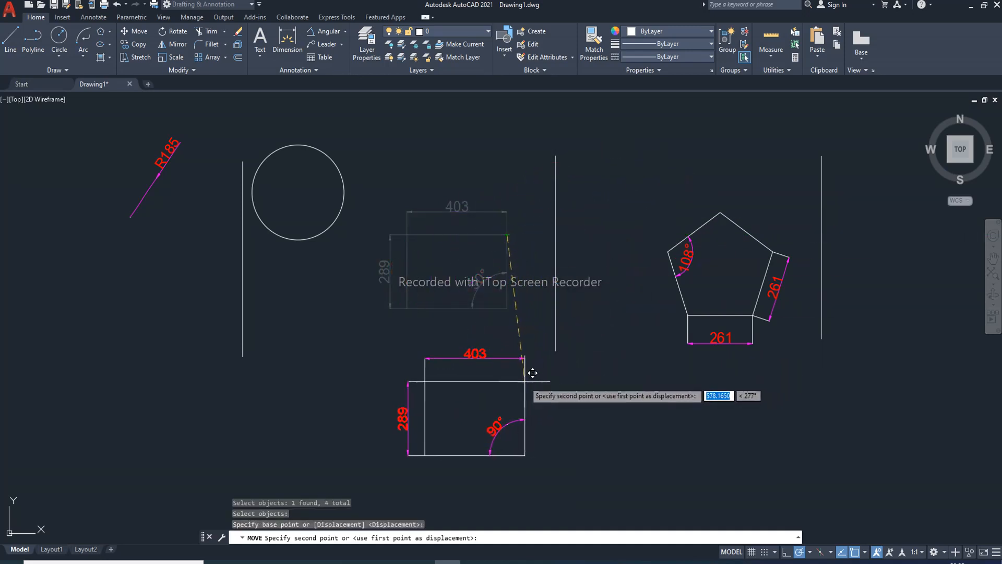
left_click(537, 363)
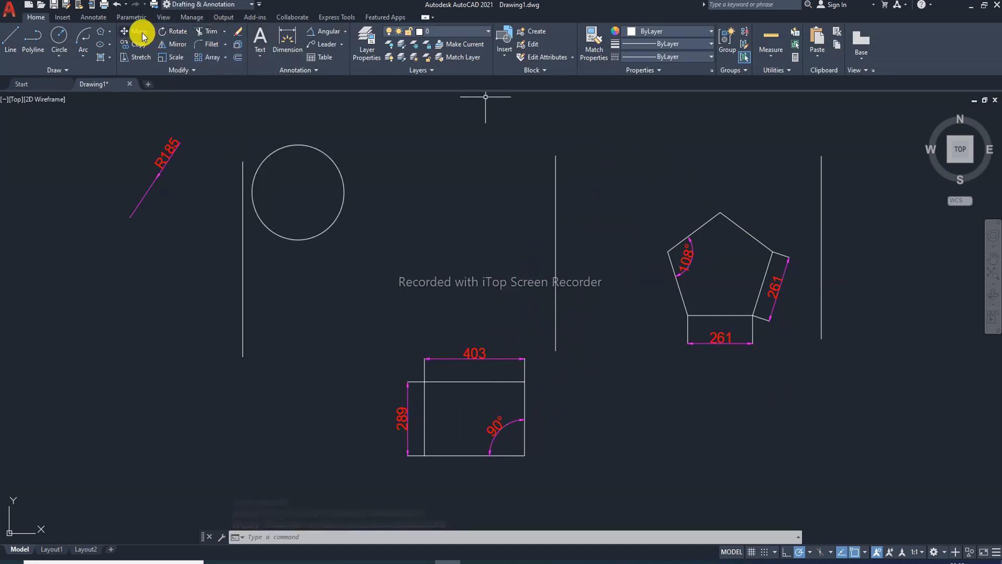
Step: Copy the rectangle with its width, height and angle dimensions from its upper-right corner to two spots above it and two right of the middle line
left_click(145, 49)
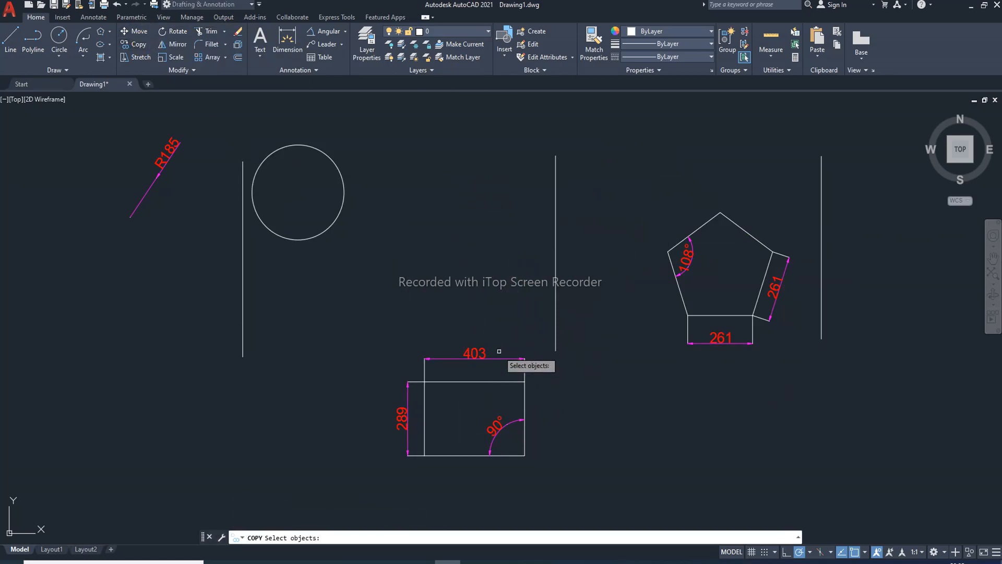
left_click(470, 353)
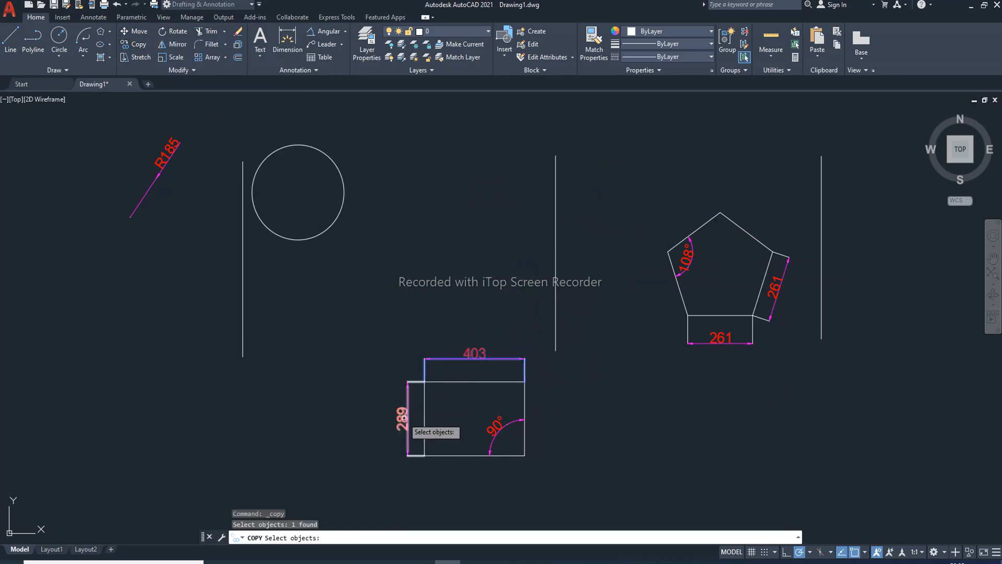
left_click(403, 417)
left_click(496, 438)
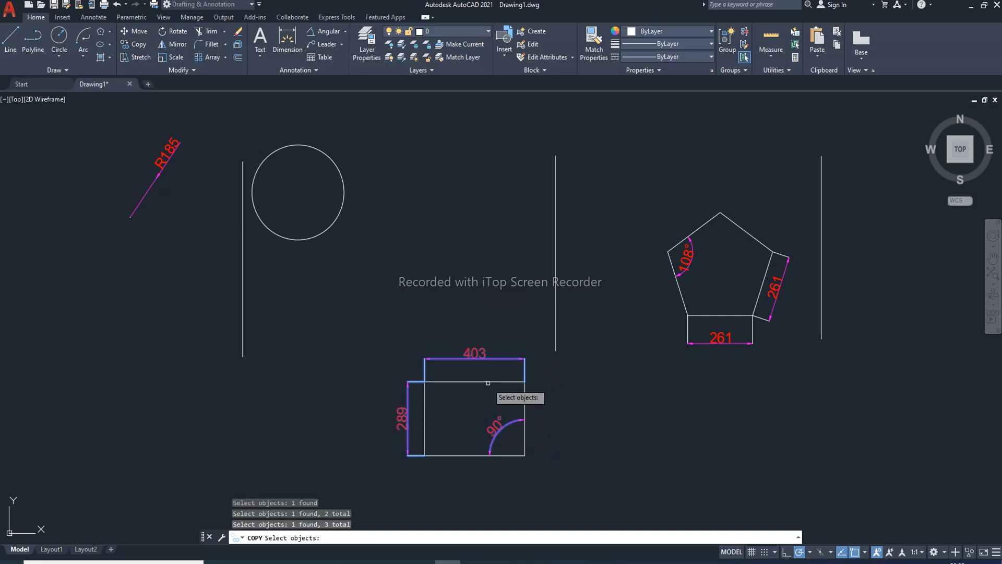
left_click(488, 381)
key("Return")
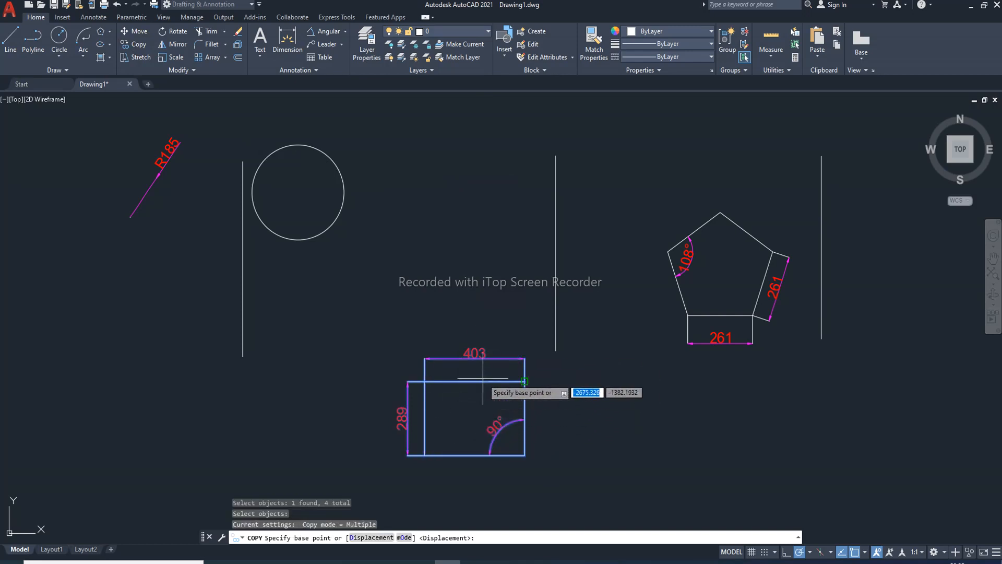
left_click(525, 381)
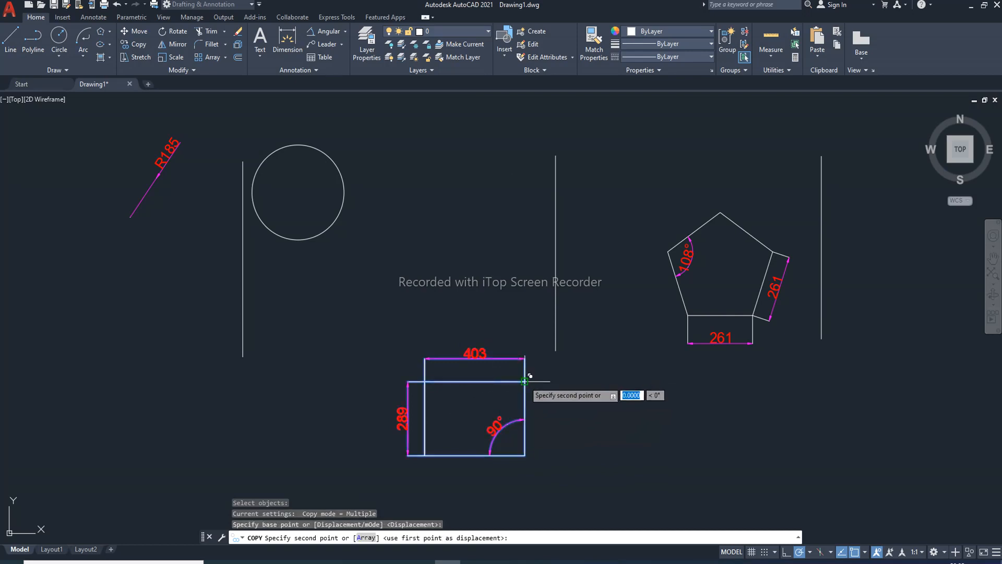
left_click(500, 263)
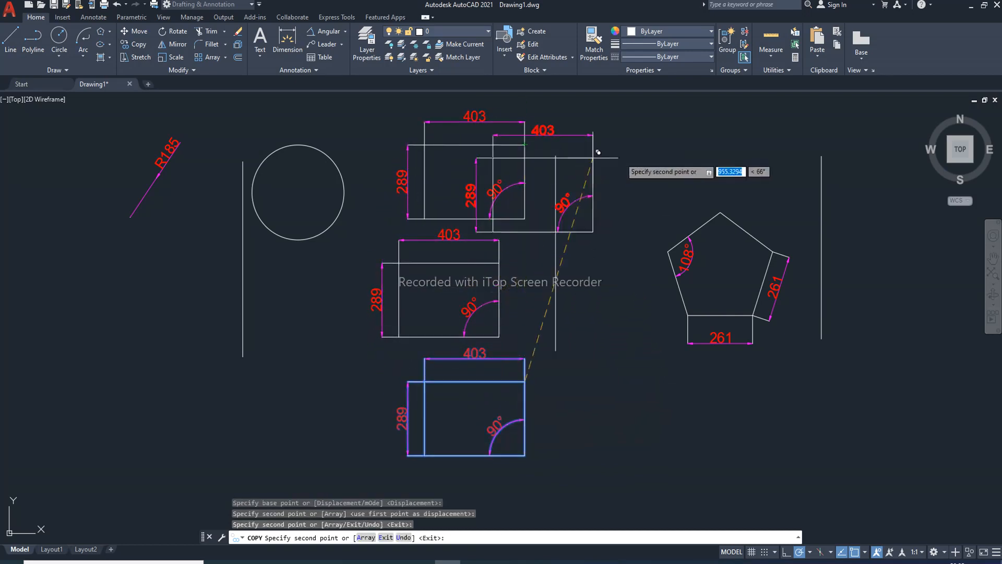
left_click(690, 135)
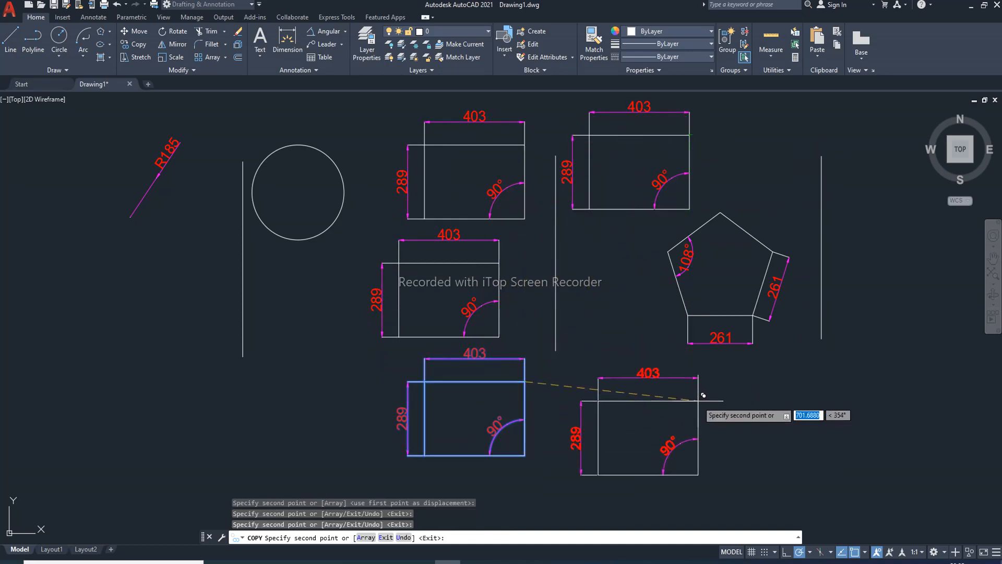
left_click(697, 400)
right_click(749, 400)
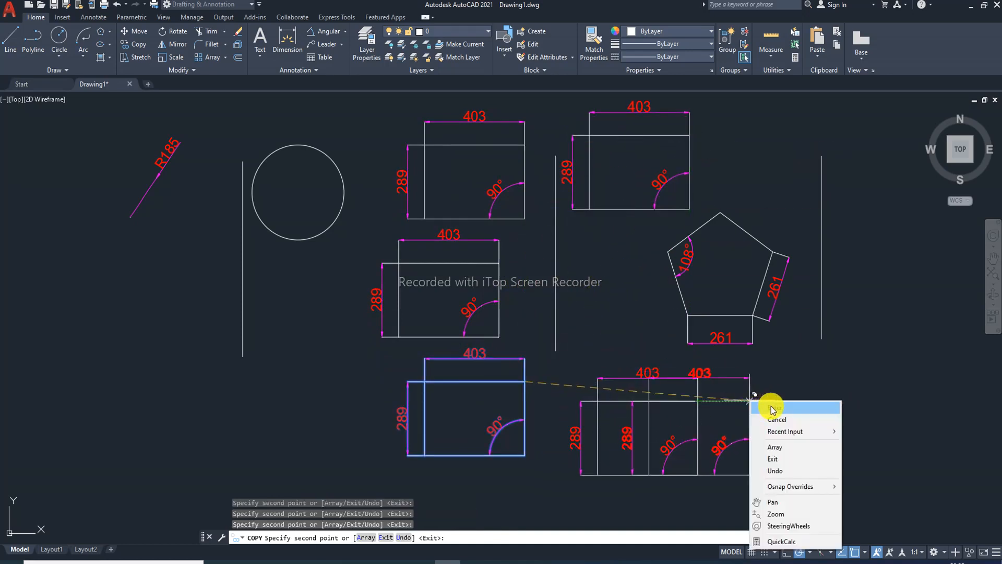
left_click(771, 405)
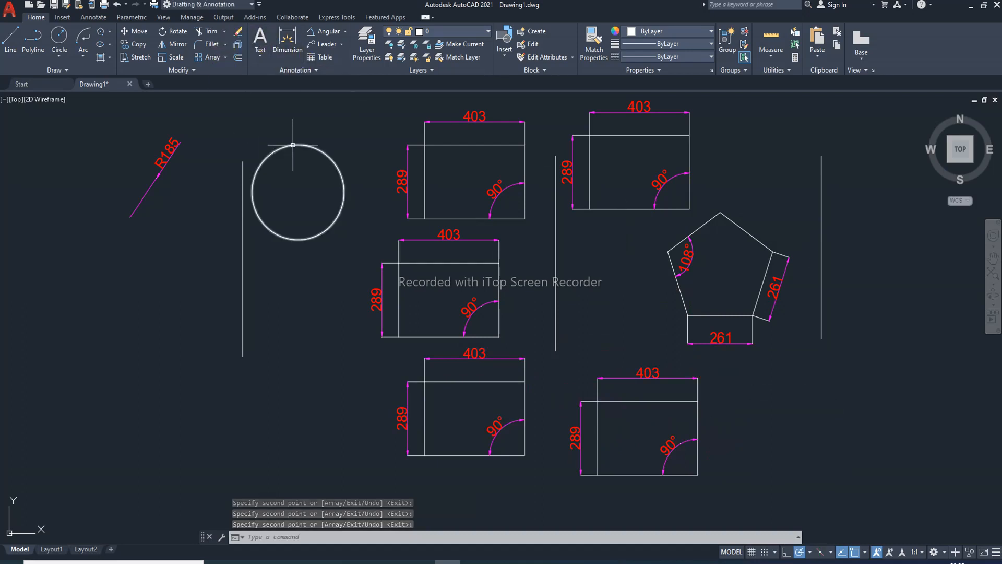
Step: Copy the pentagon with its two side dimensions and angle dimension from its top vertex to two spots, one above the other, beyond the rightmost line
left_click(141, 46)
left_click(745, 231)
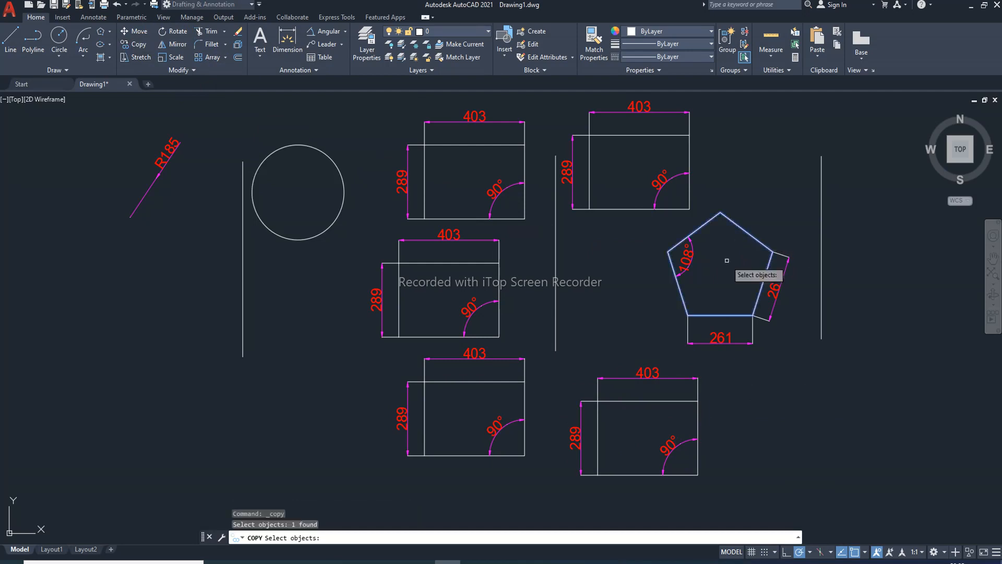
left_click(775, 295)
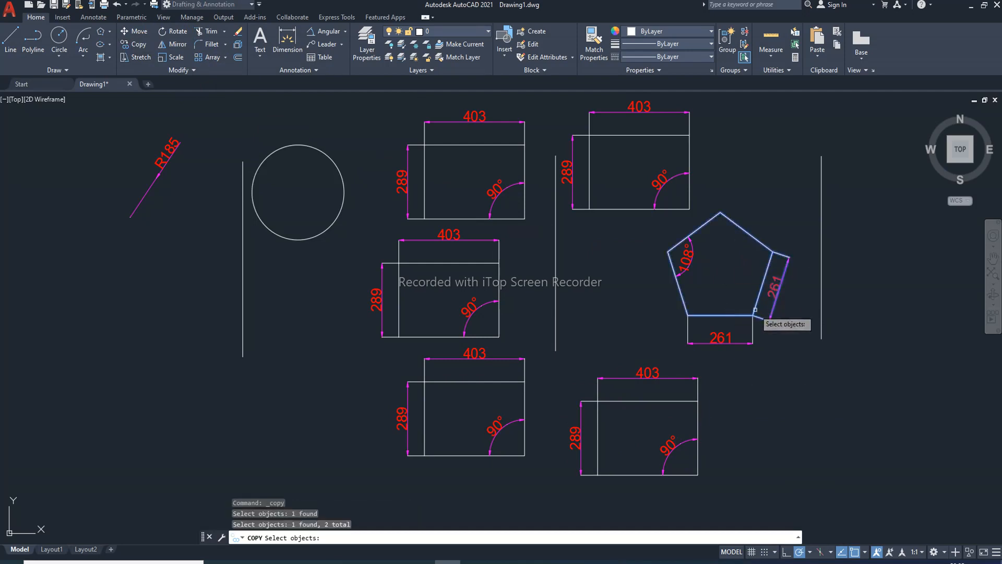
left_click(726, 340)
left_click(686, 257)
key("Return")
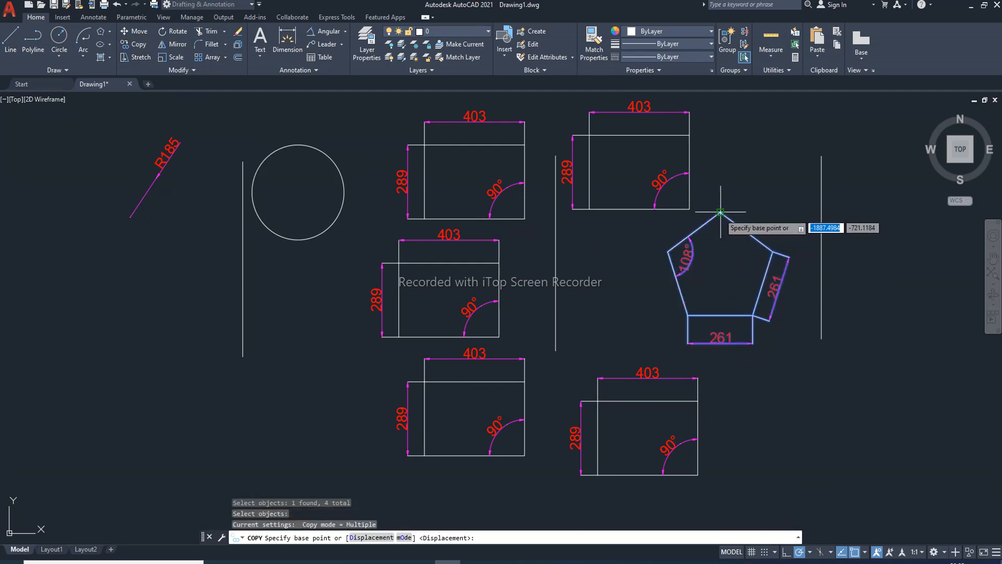
left_click(720, 213)
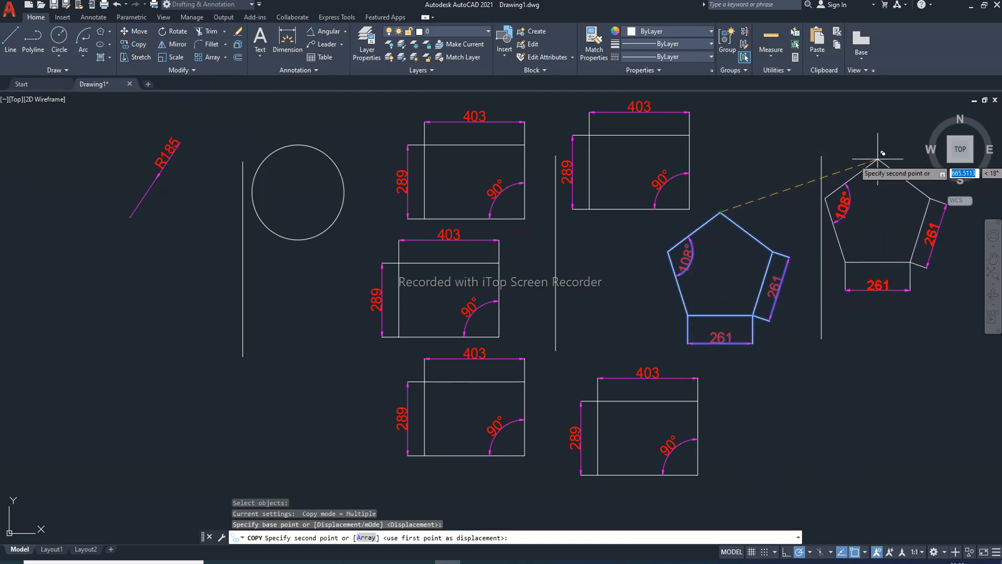
left_click(878, 158)
left_click(900, 332)
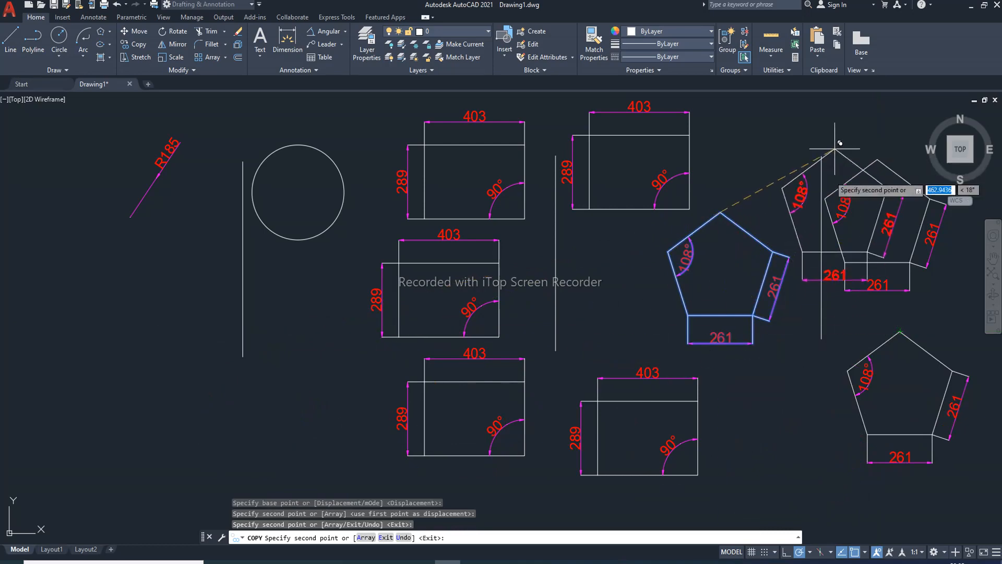
right_click(806, 249)
left_click(819, 255)
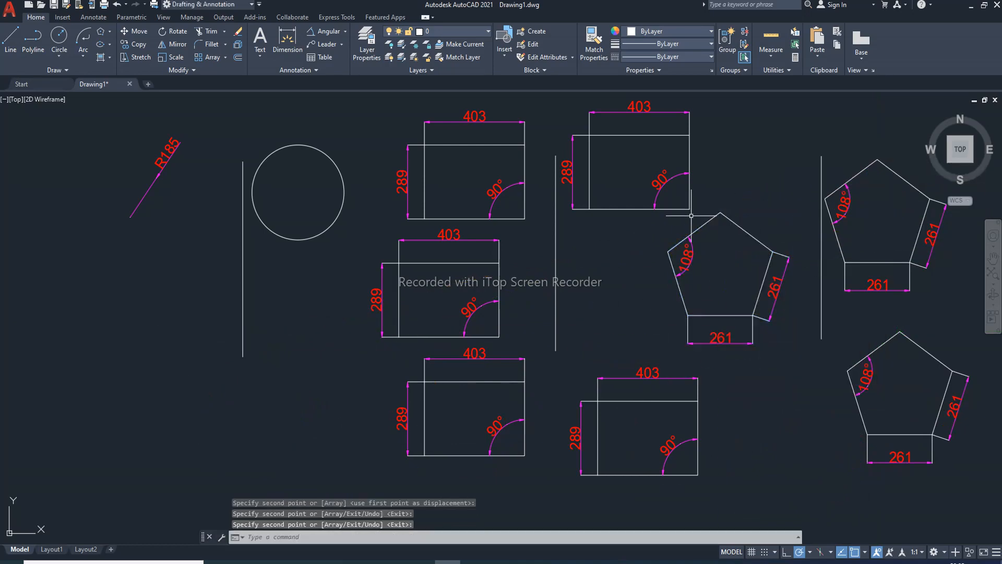
Step: Look over the copied rectangles and pentagons, and switch to the AutoCAD Lecture 11 PDF in the web browser
scroll(691, 215, "down", 3)
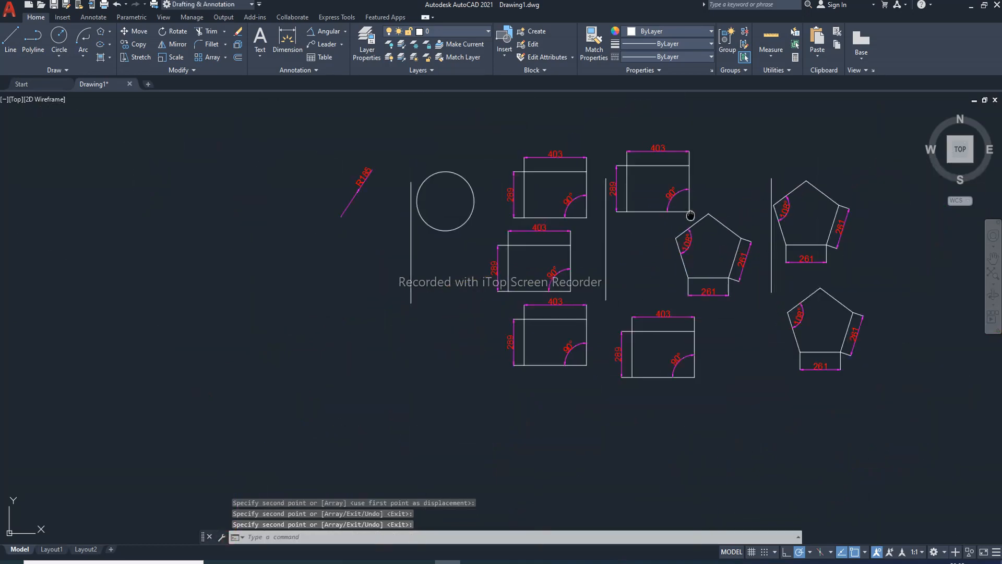
middle_click_drag(691, 216, 597, 229)
scroll(597, 230, "down", 2)
scroll(597, 229, "up", 4)
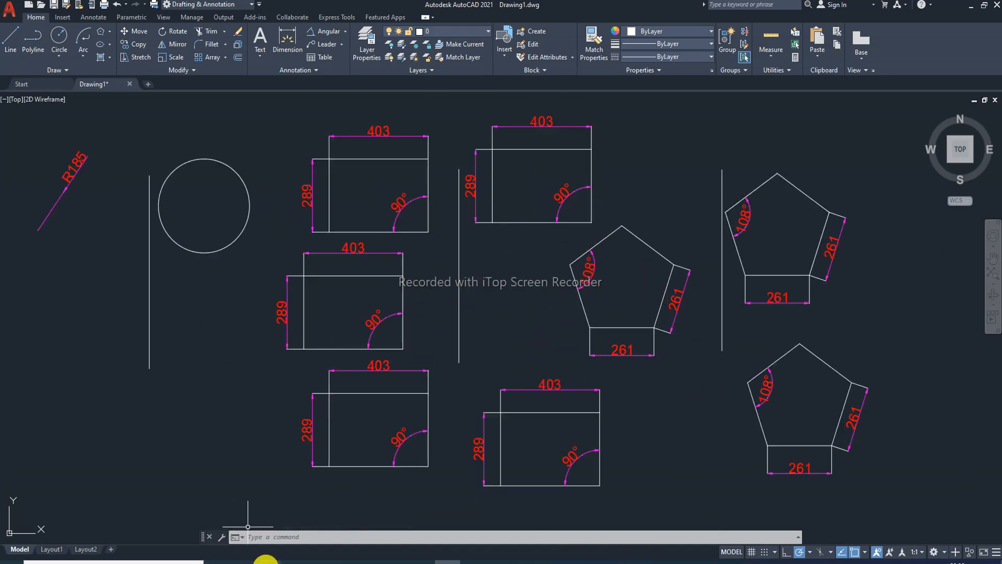
left_click(265, 561)
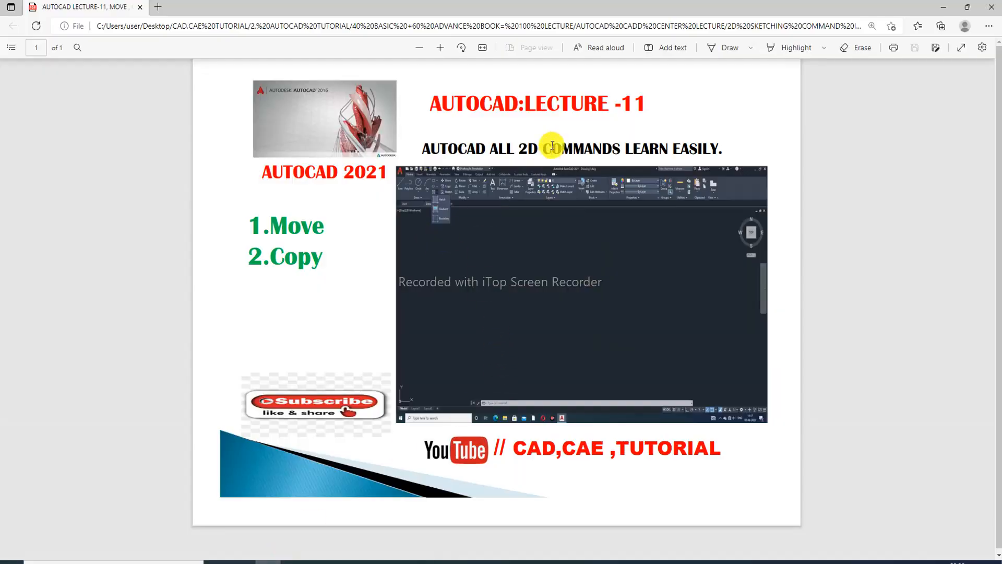